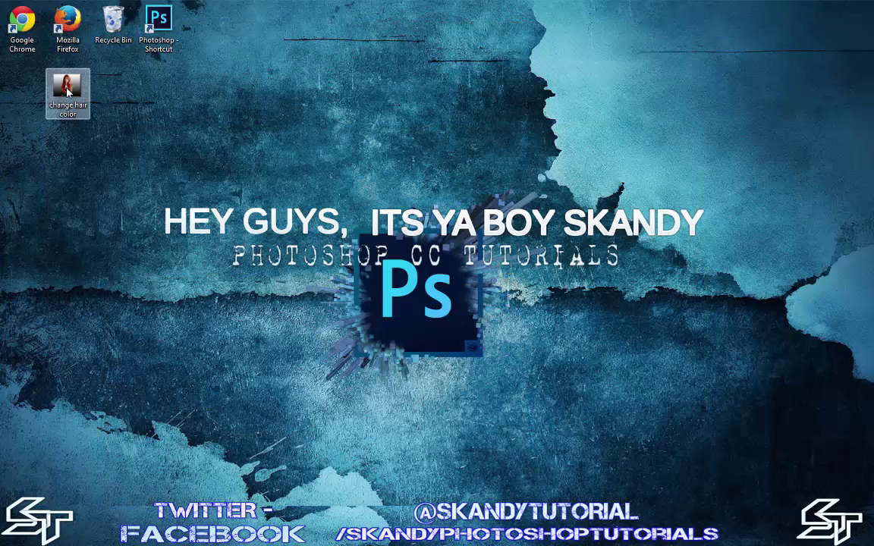
Open 'change hair color.jpg' in Photoshop by dropping its desktop icon onto the Photoshop shortcut
drag(67, 87, 392, 252)
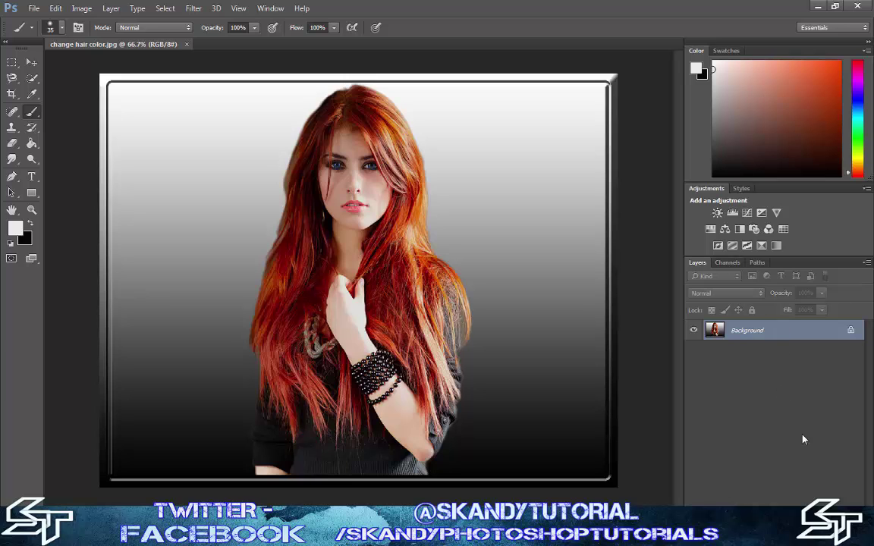
Add a Selective Color adjustment layer targeting Reds with the Relative method
click(797, 535)
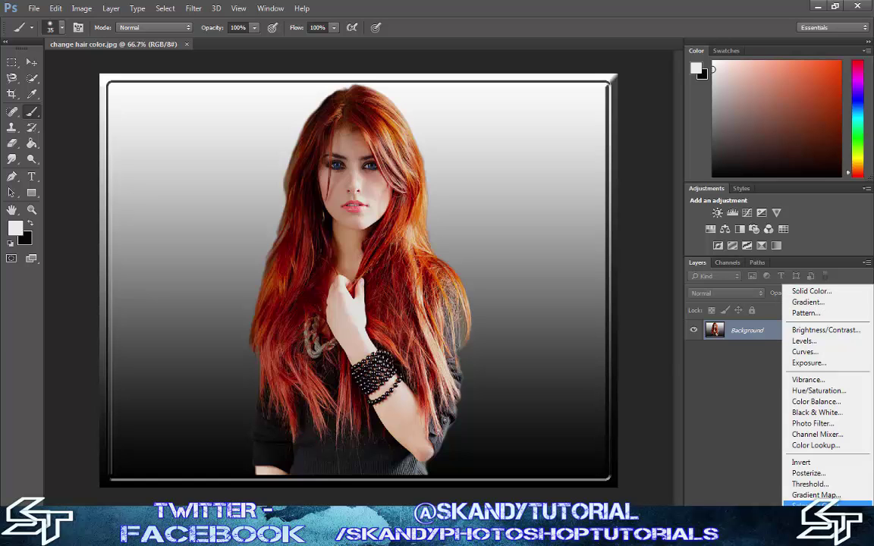
click(816, 506)
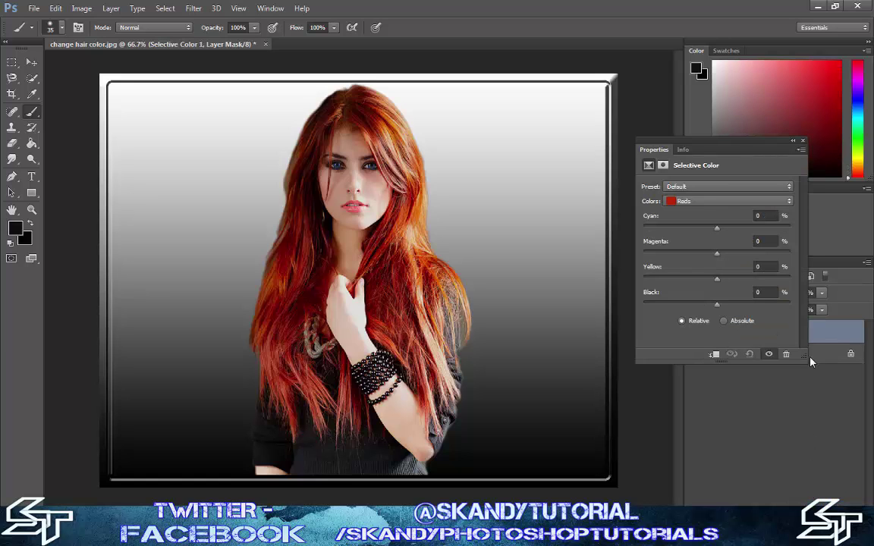
click(734, 201)
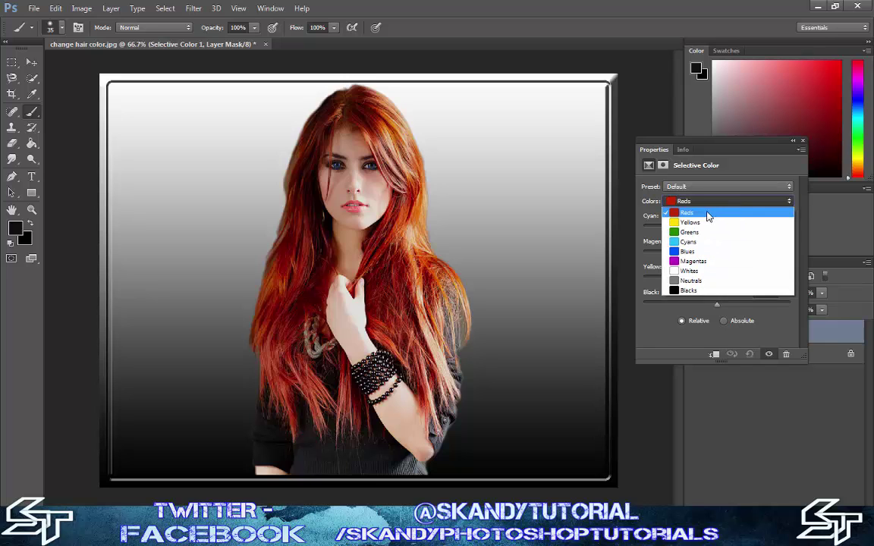
click(703, 213)
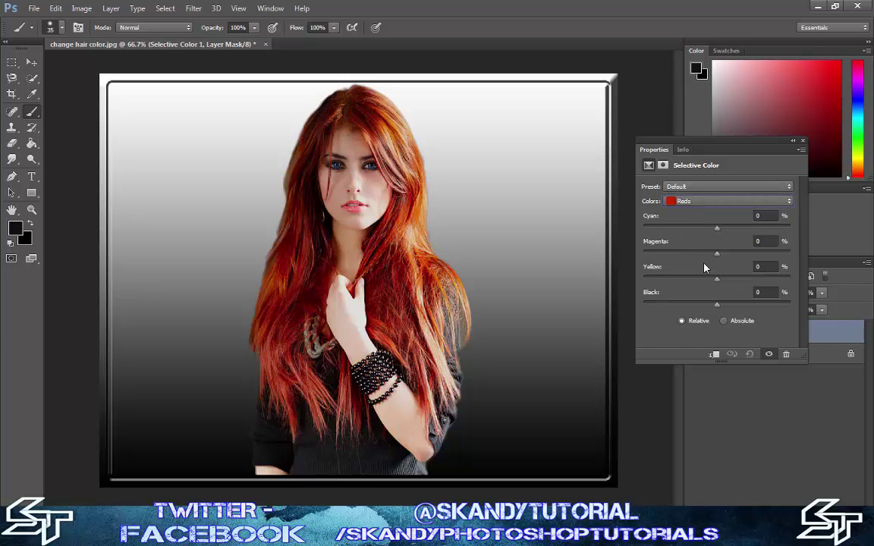
click(682, 322)
Shift the Reds to Cyan +74, Magenta +68, Yellow +58 and Black +56
drag(717, 229, 761, 283)
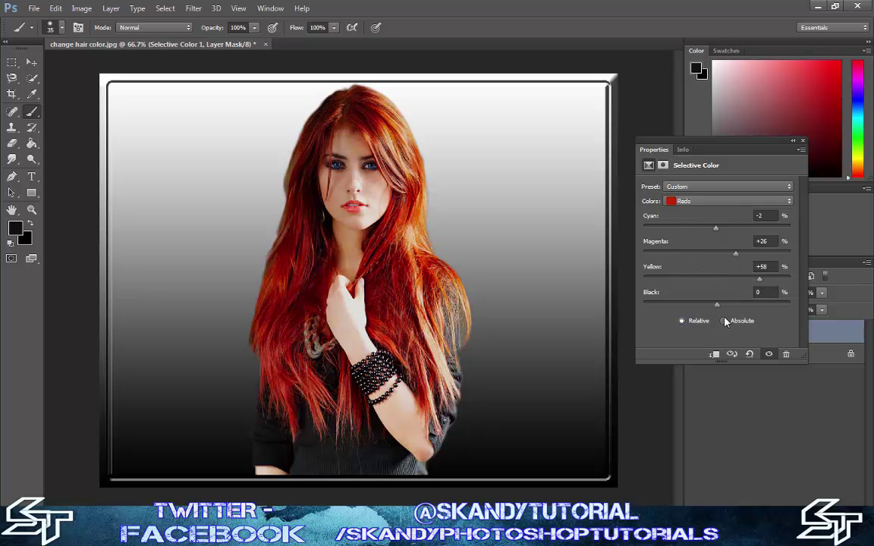
drag(718, 233, 754, 259)
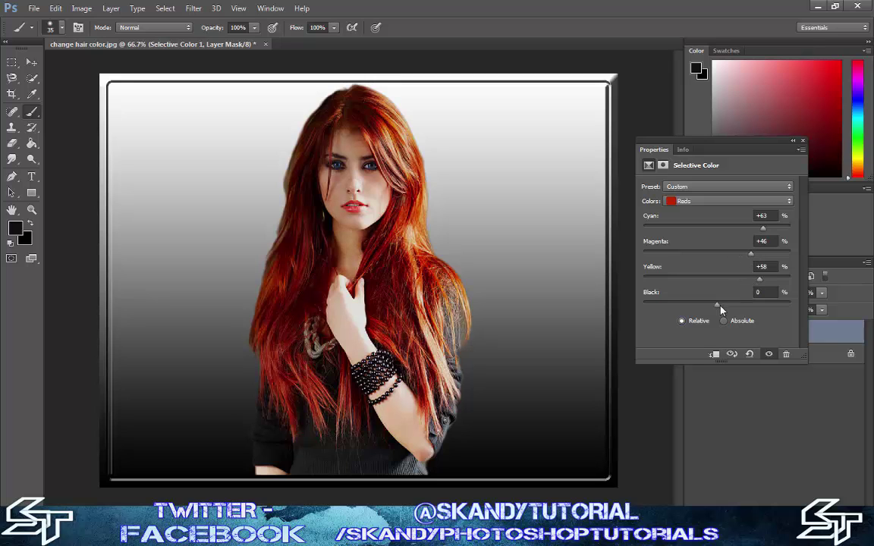
drag(718, 305, 759, 307)
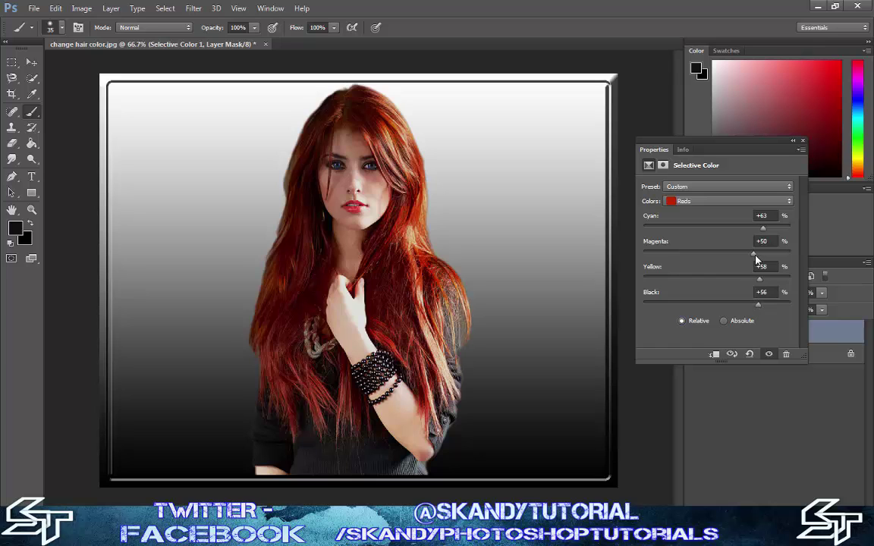
drag(755, 255, 777, 231)
Zoom out and toggle Selective Color 1 on and off to compare the hair
click(803, 141)
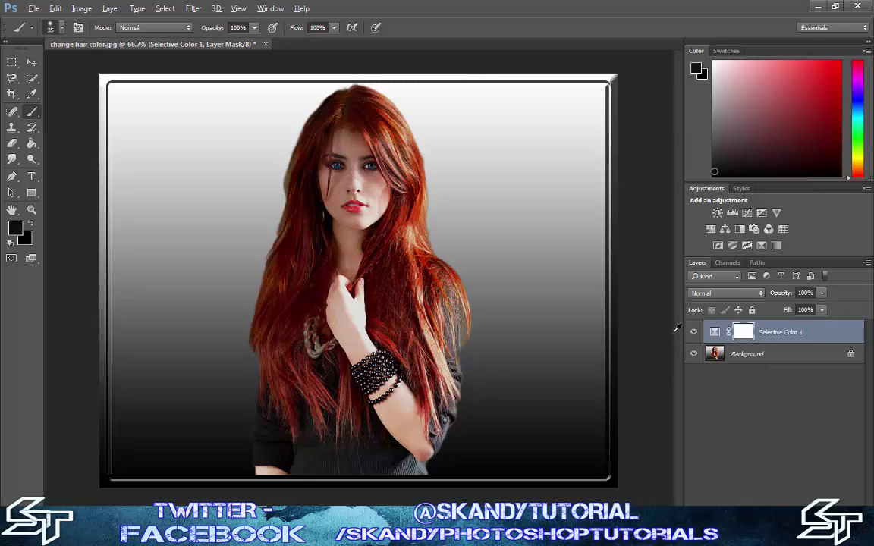
key(ctrl+minus)
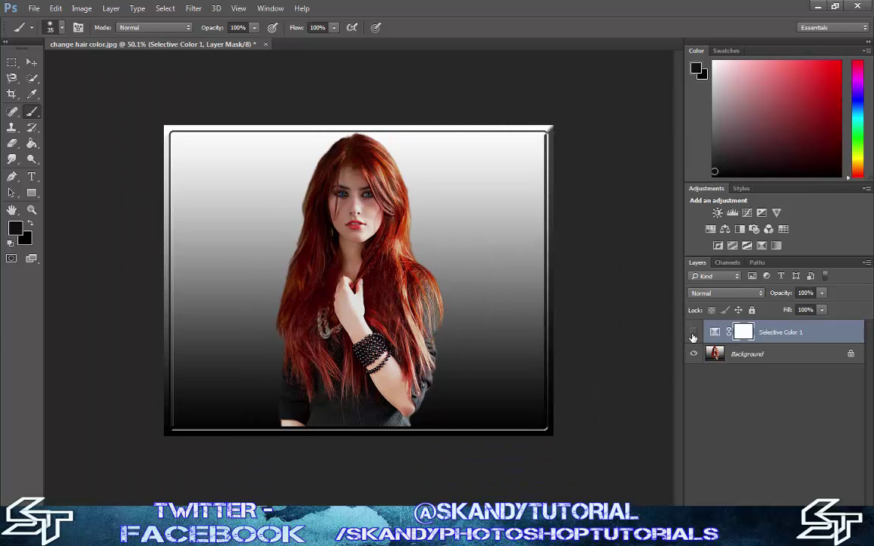
click(693, 334)
click(692, 334)
click(692, 334)
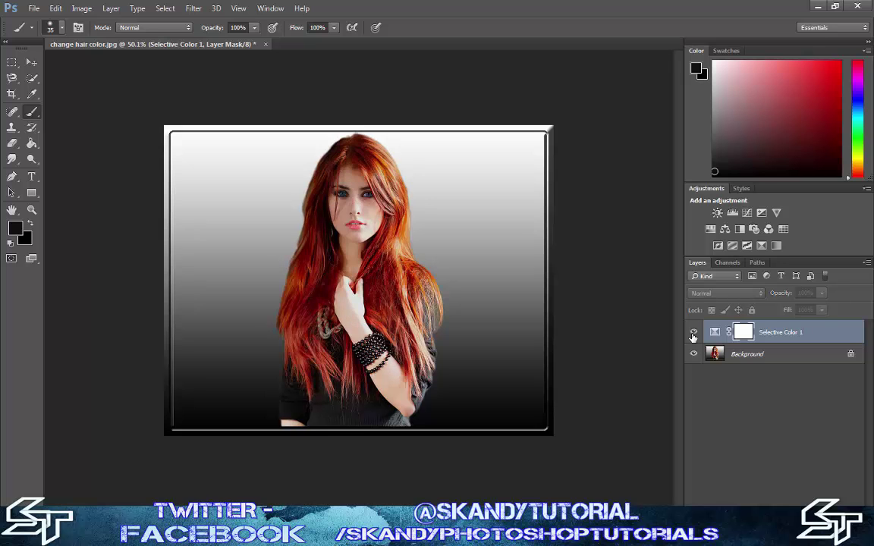
click(692, 334)
click(693, 334)
click(692, 334)
Leave Selective Color 1 hidden and place it in a new layer group, Group 1
click(692, 334)
click(693, 333)
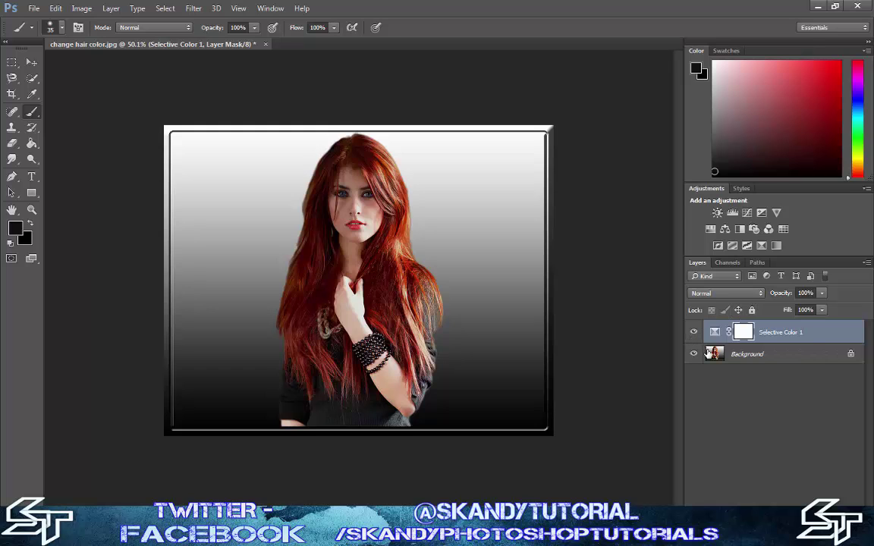
click(692, 332)
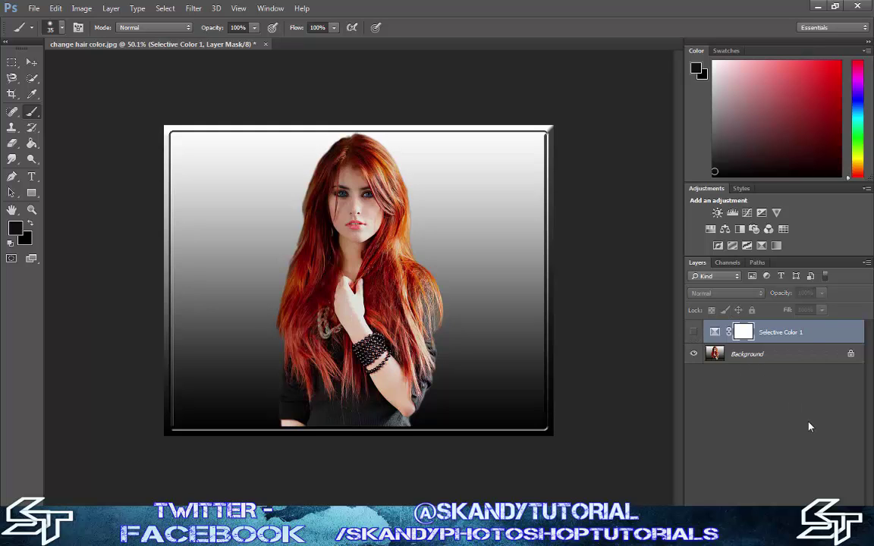
key(ctrl+g)
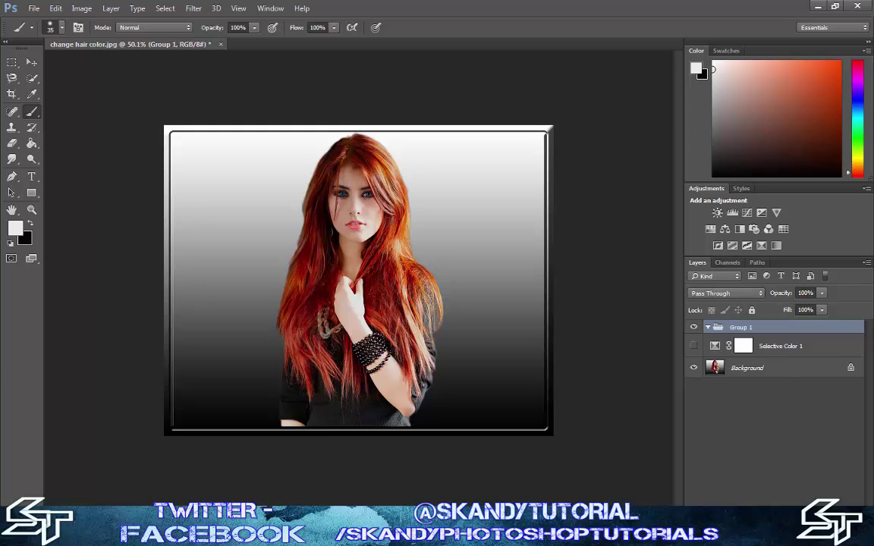
Add a Hue/Saturation adjustment layer with the Reds saturation at -100
click(810, 523)
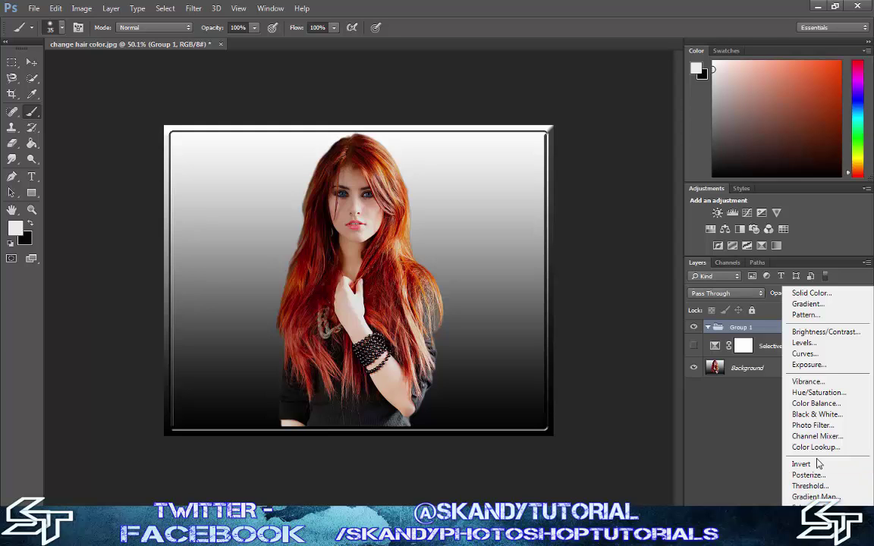
click(819, 392)
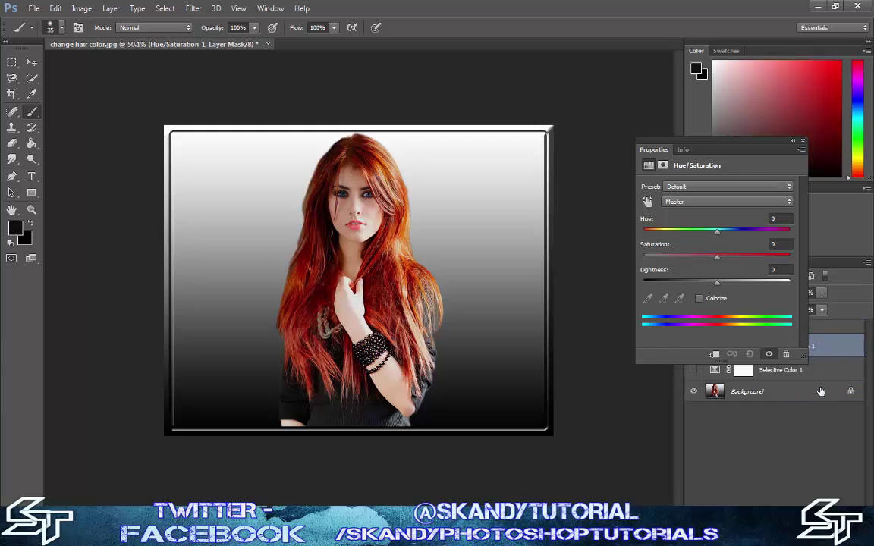
click(744, 205)
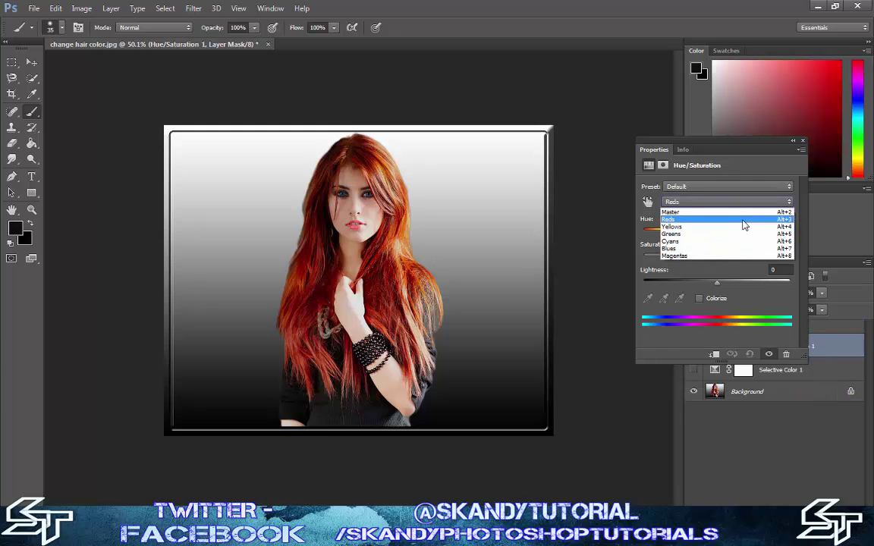
click(744, 222)
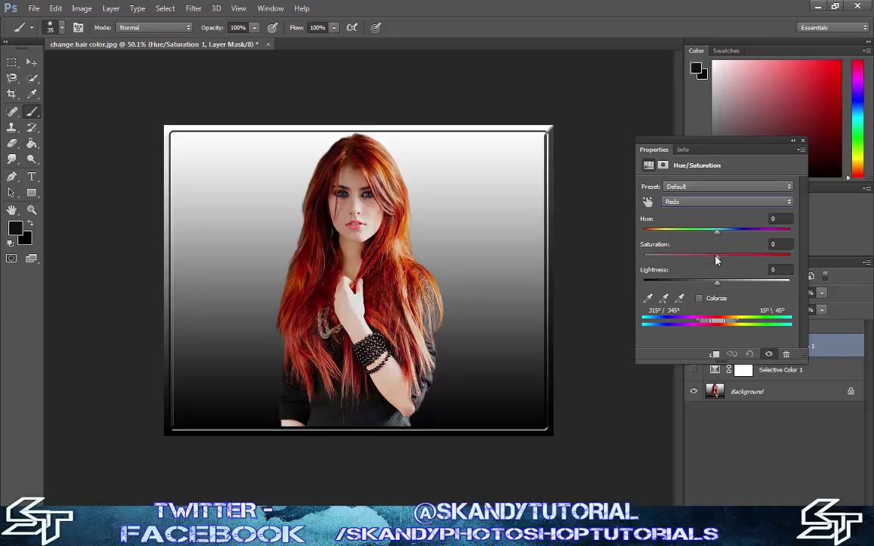
mouse_move(715, 258)
mouse_down()
mouse_move(644, 258)
mouse_move(720, 262)
mouse_up()
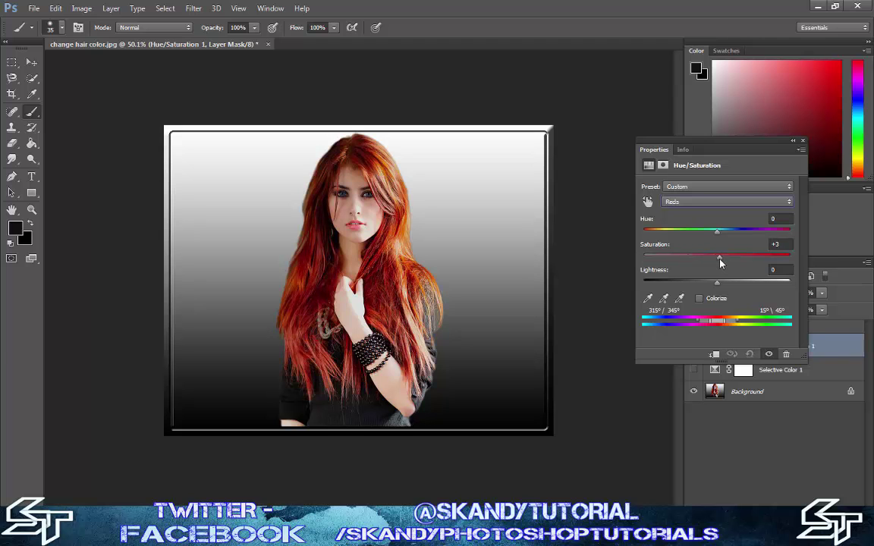
Sample the hair colour as the target range and add more hair tones to the sample
click(648, 299)
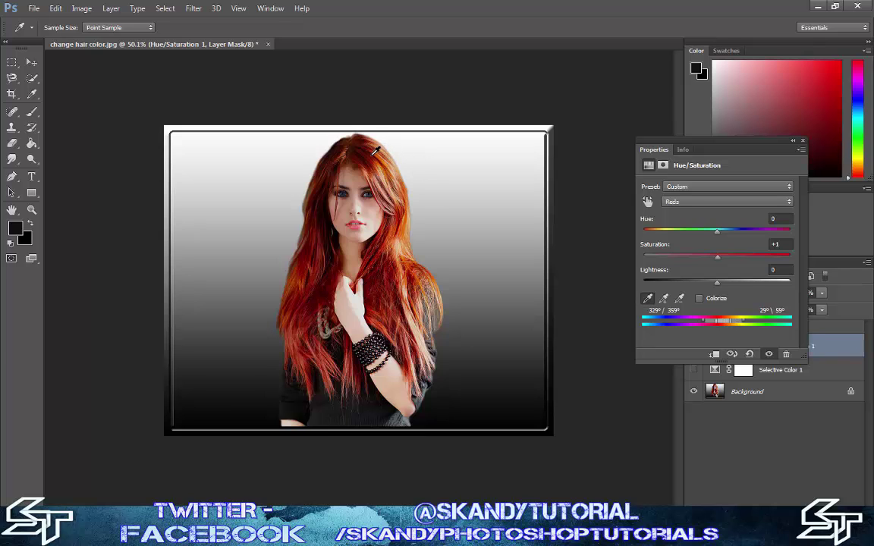
click(335, 143)
drag(717, 262, 585, 268)
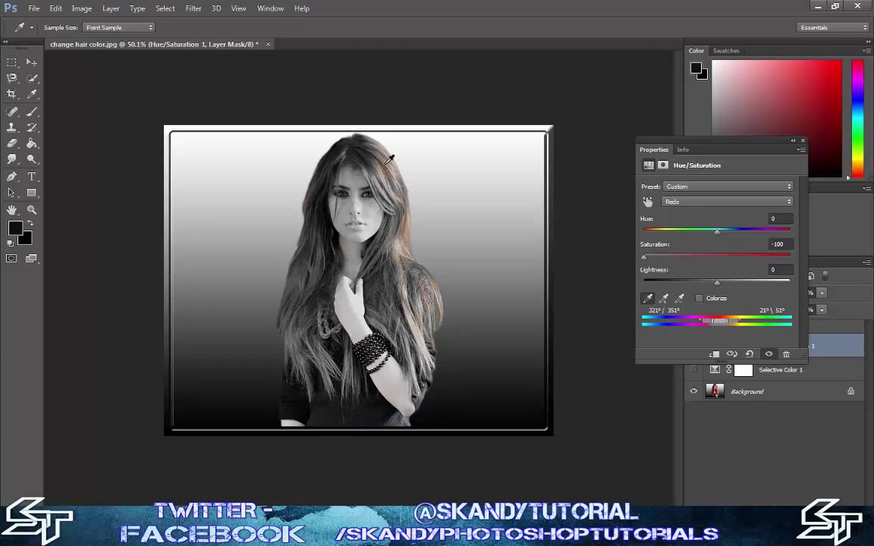
click(664, 299)
click(347, 146)
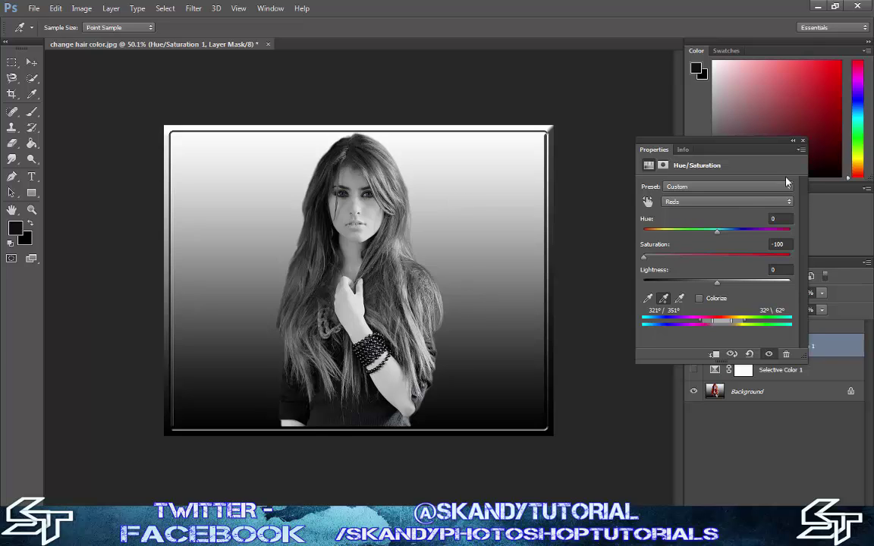
click(803, 142)
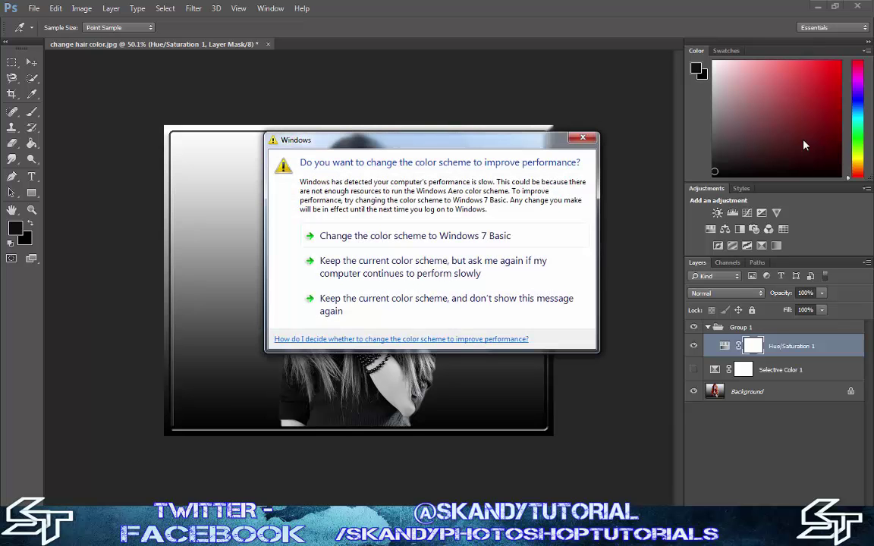
Dismiss the Windows colour-scheme warning and add a second mask to Hue/Saturation 1
click(585, 138)
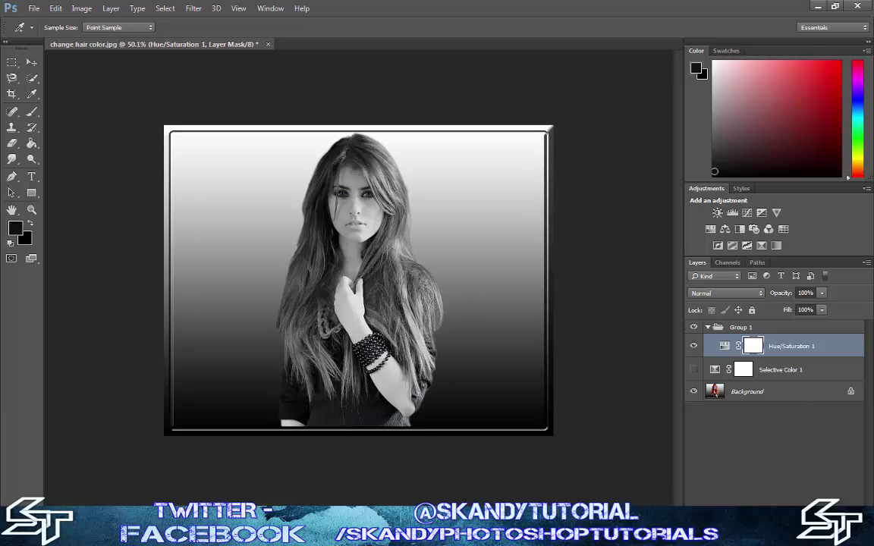
click(739, 524)
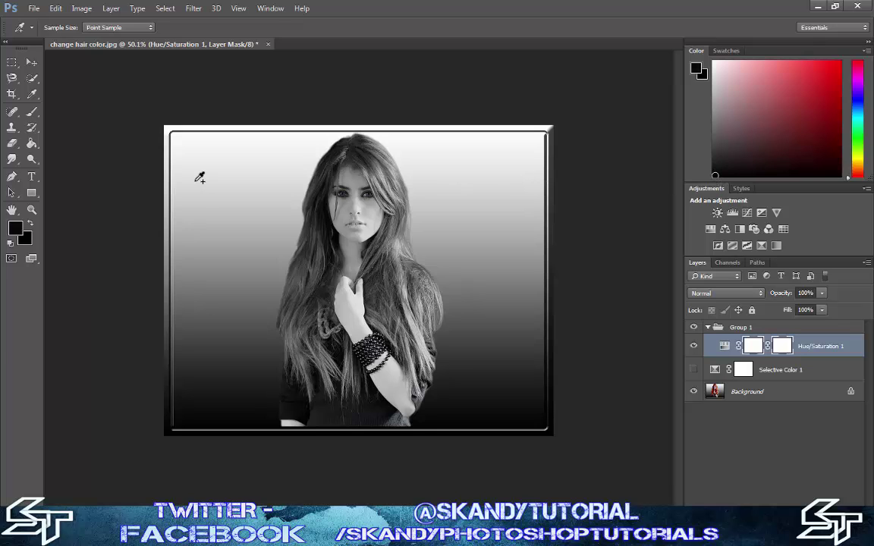
With a 175 px brush, paint the mask over the left background, hair edge and wrist
key(b)
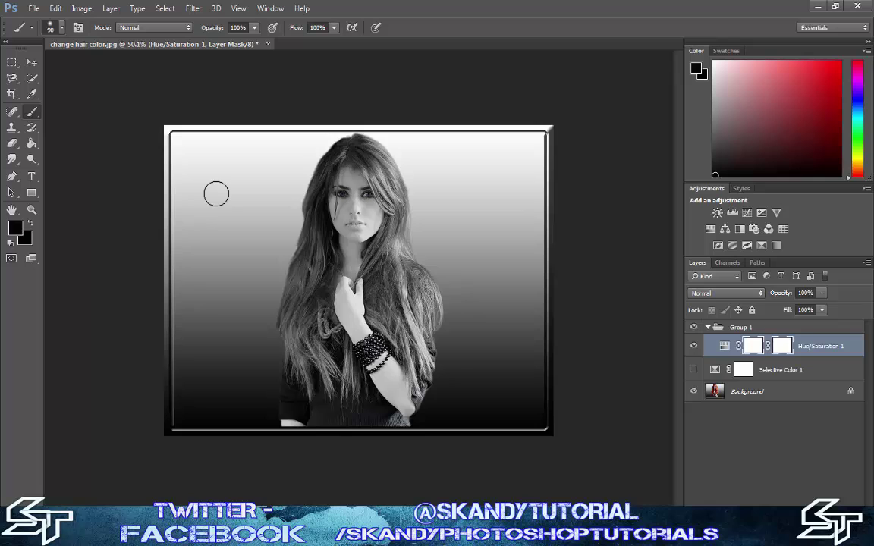
key(bracketright)
key(bracketright)
key(bracketright)
key(bracketright)
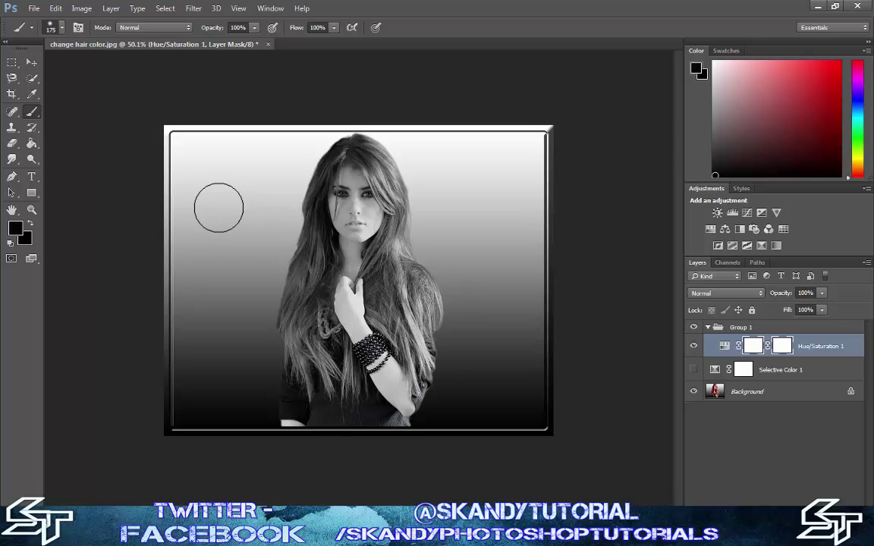
mouse_move(214, 268)
mouse_down()
mouse_move(213, 294)
mouse_move(172, 228)
mouse_move(224, 255)
mouse_move(194, 260)
mouse_move(186, 412)
mouse_up()
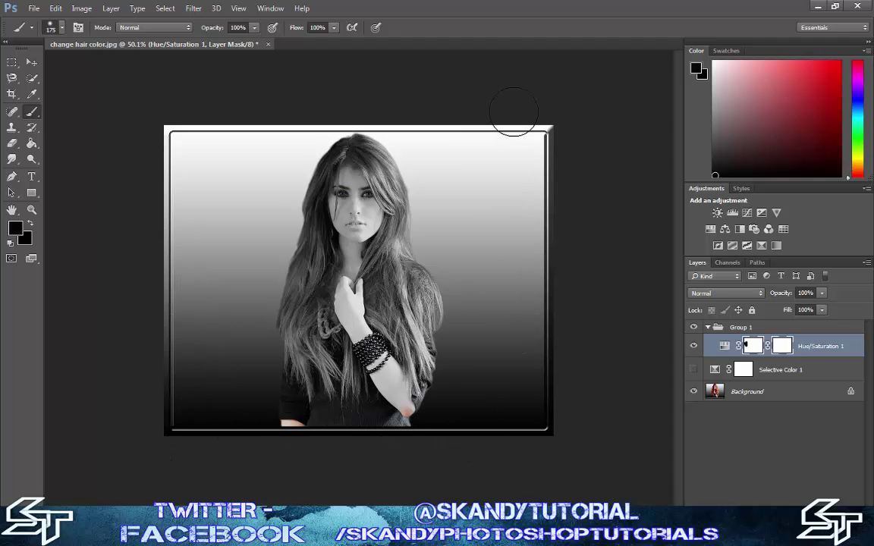
mouse_move(486, 195)
mouse_down()
mouse_move(462, 301)
mouse_move(499, 356)
mouse_up()
drag(375, 415, 349, 300)
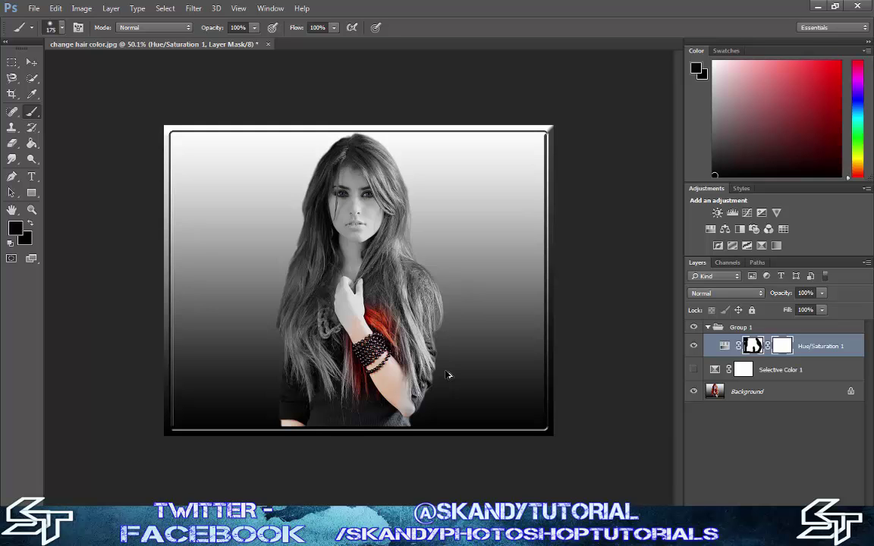
Undo the stroke that revealed red hair, then paint the mask near the arm
key(ctrl+BackSpace)
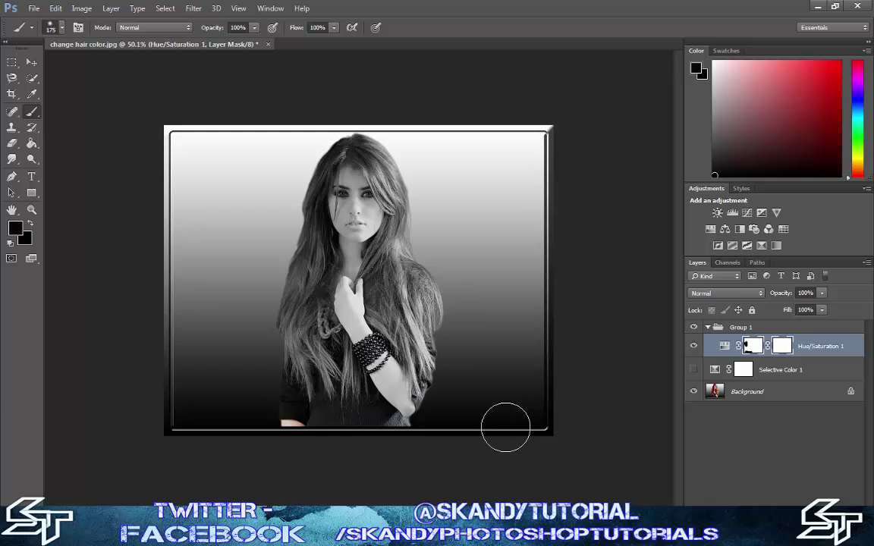
mouse_move(505, 427)
mouse_down()
mouse_move(417, 430)
mouse_move(417, 406)
mouse_move(469, 422)
mouse_up()
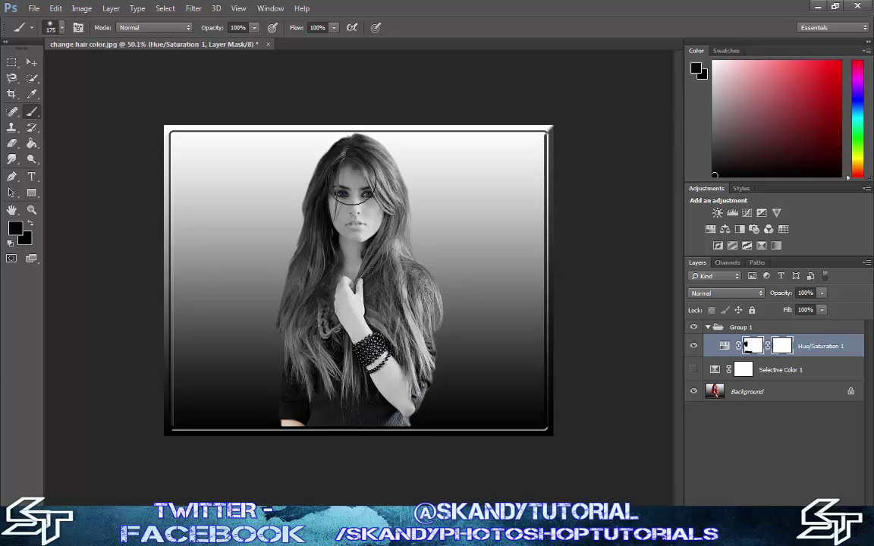
scroll(352, 201, up, 10)
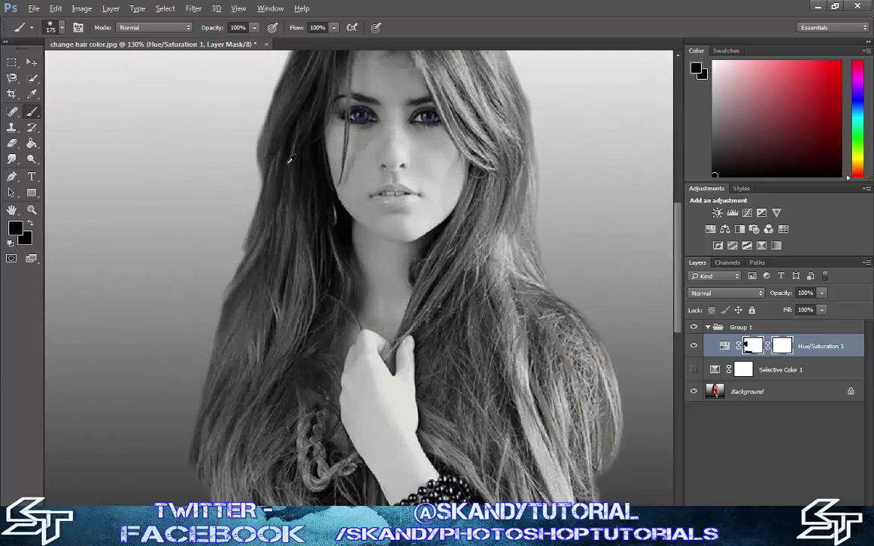
scroll(368, 175, up, 10)
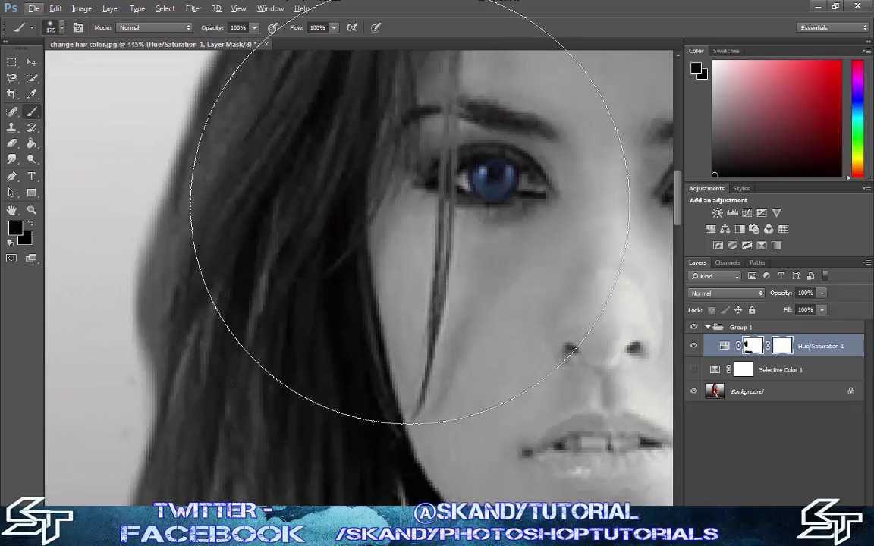
scroll(429, 243, up, 5)
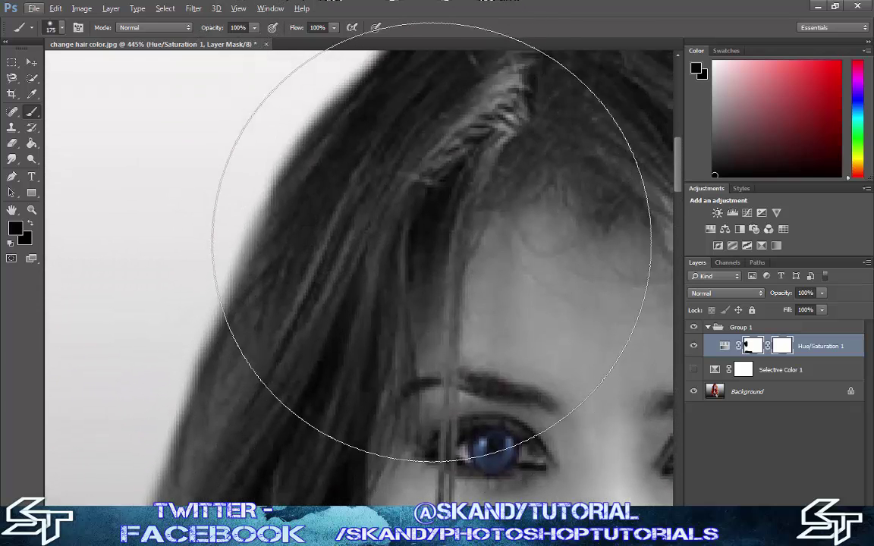
scroll(425, 292, down, 5)
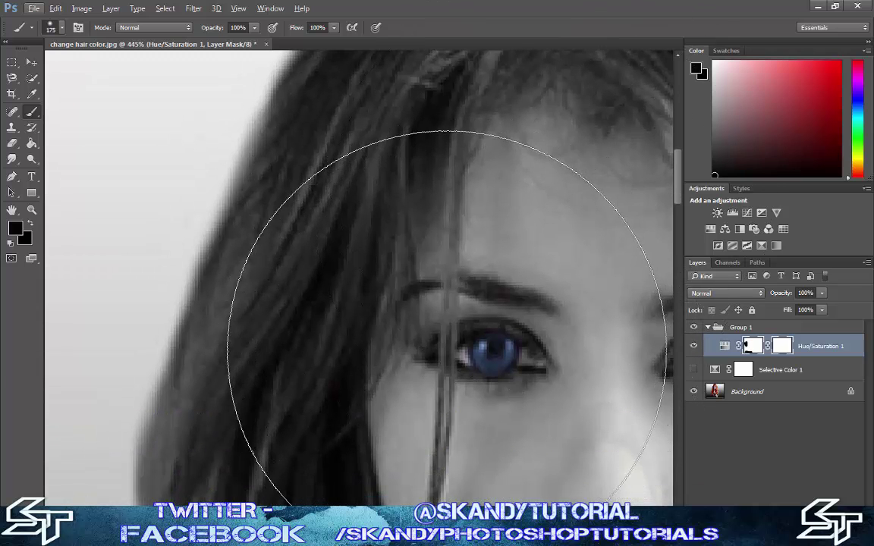
scroll(425, 357, down, 8)
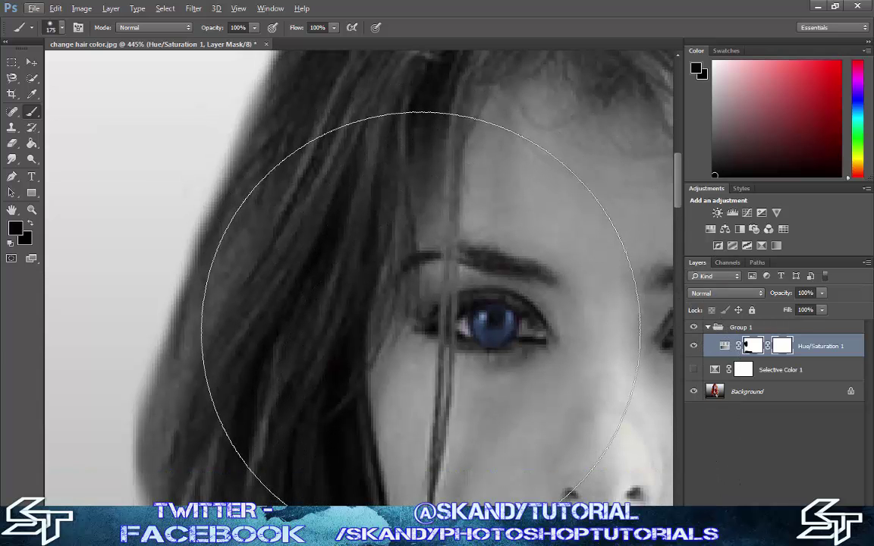
scroll(427, 334, down, 4)
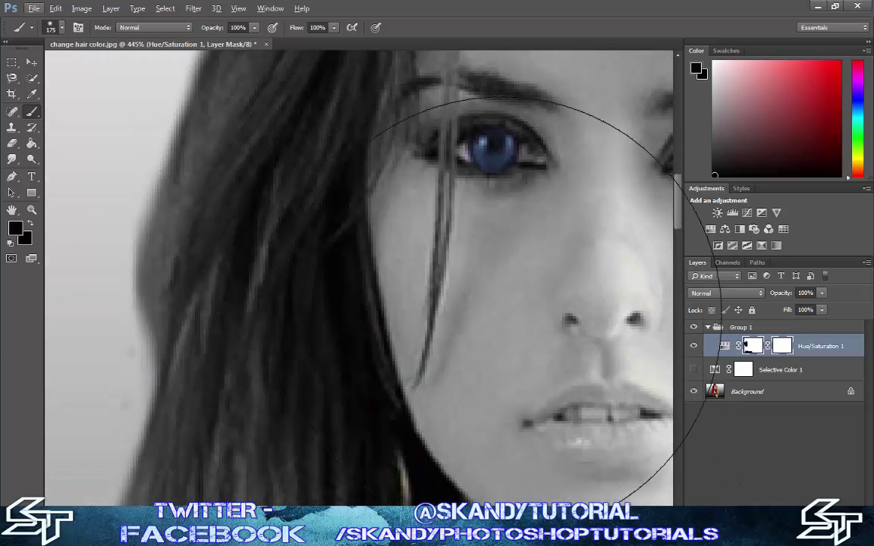
scroll(523, 303, down, 10)
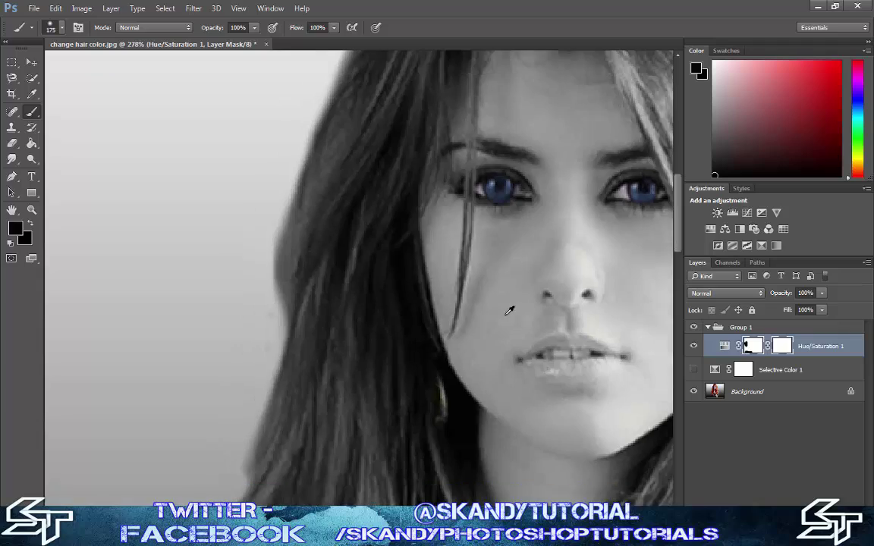
scroll(525, 318, down, 2)
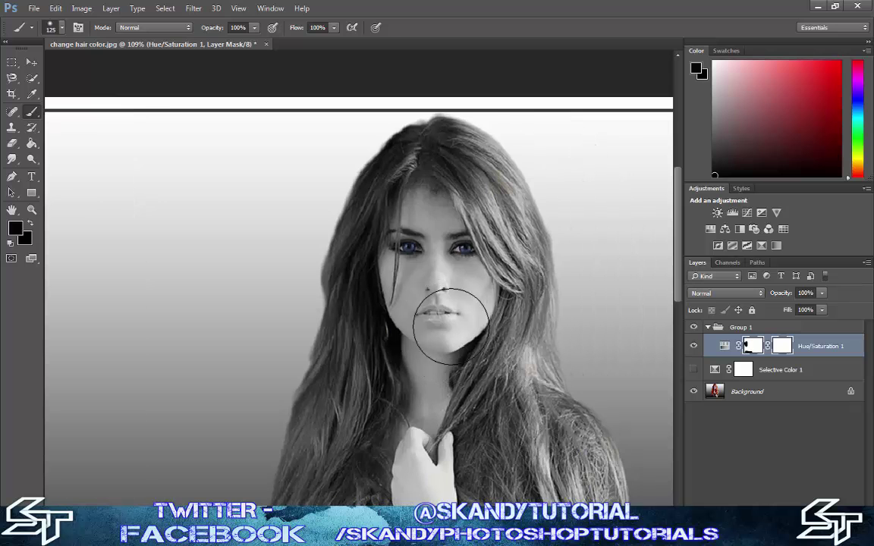
Paint the mask over the lips, face and forehead to bring back skin colour
mouse_move(451, 326)
mouse_down()
mouse_move(445, 308)
mouse_move(425, 303)
mouse_move(402, 228)
mouse_up()
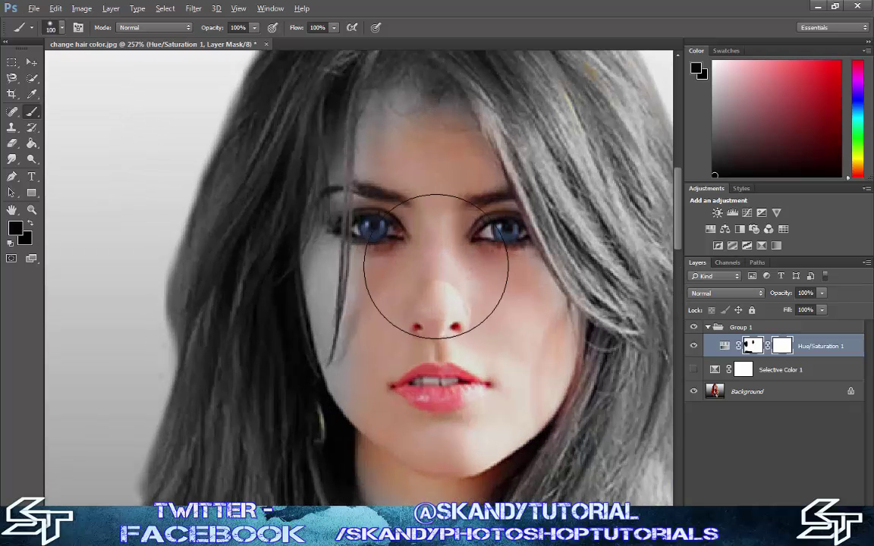
drag(436, 266, 400, 147)
key(bracketleft)
key(bracketleft)
key(bracketleft)
key(bracketleft)
key(bracketleft)
key(bracketleft)
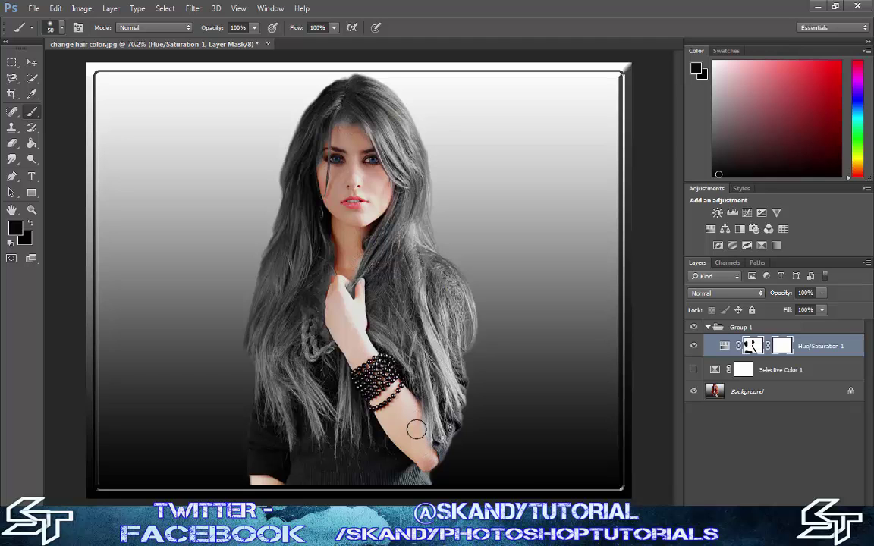
Set the brush to 20% flow with a soft round brush tip
click(334, 29)
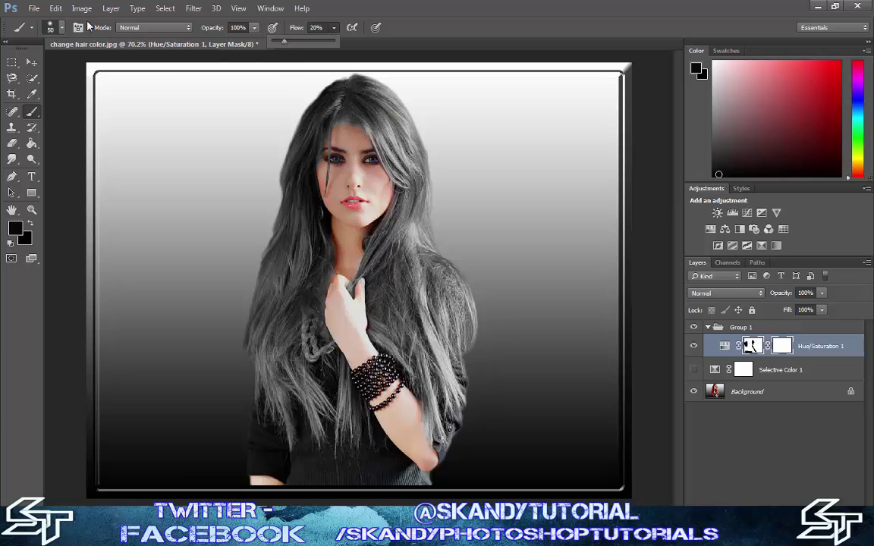
click(64, 30)
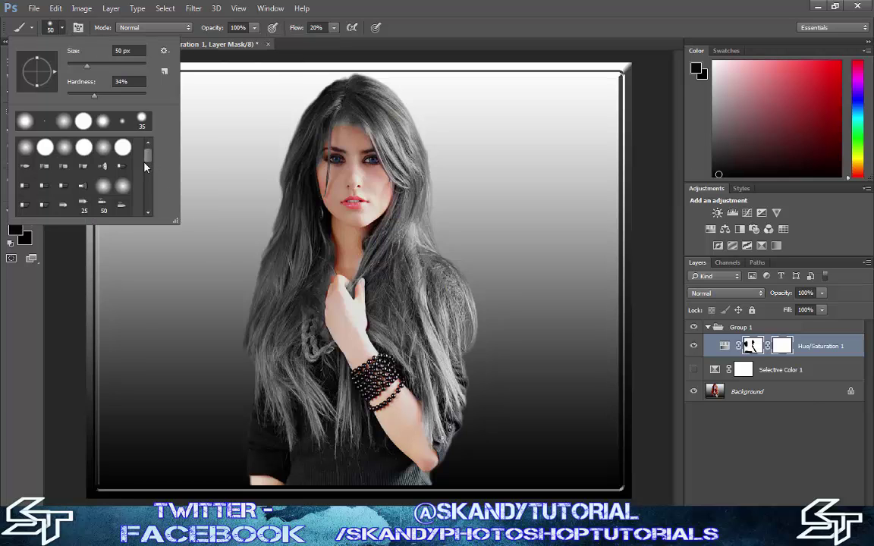
double_click(105, 190)
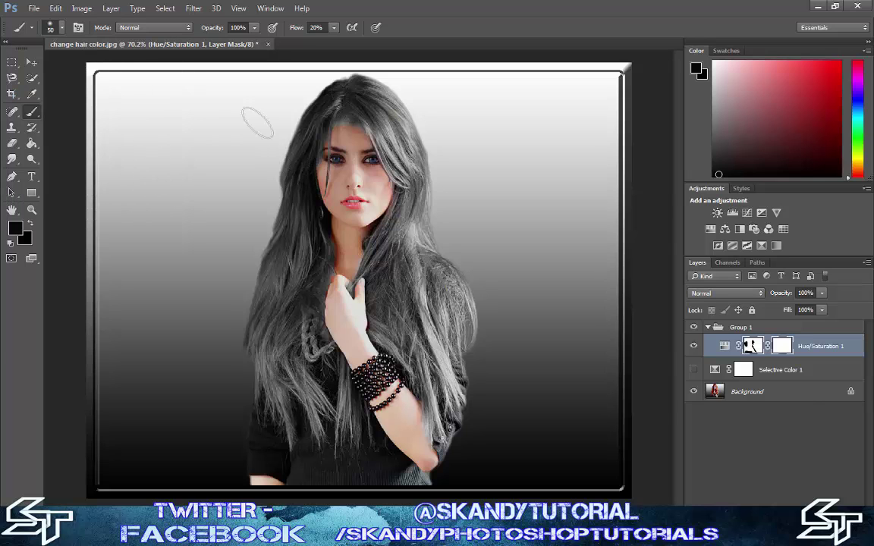
click(60, 28)
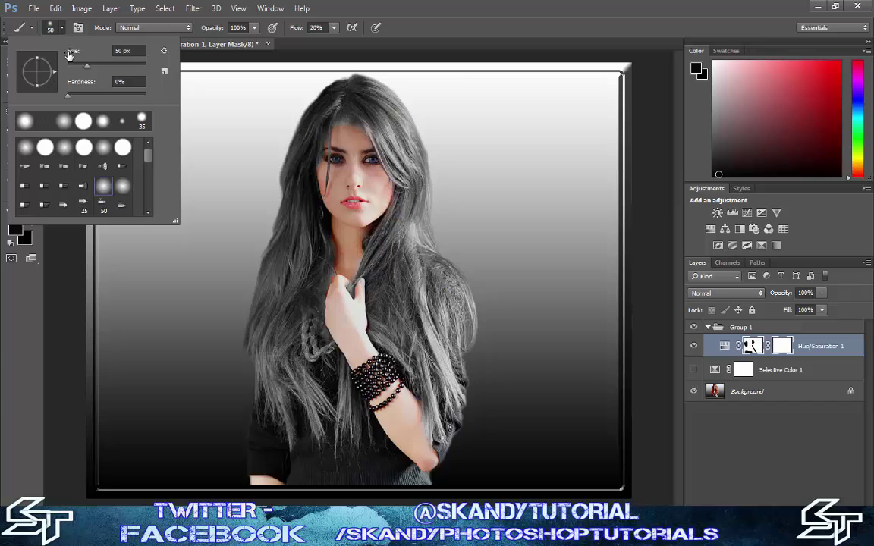
double_click(63, 124)
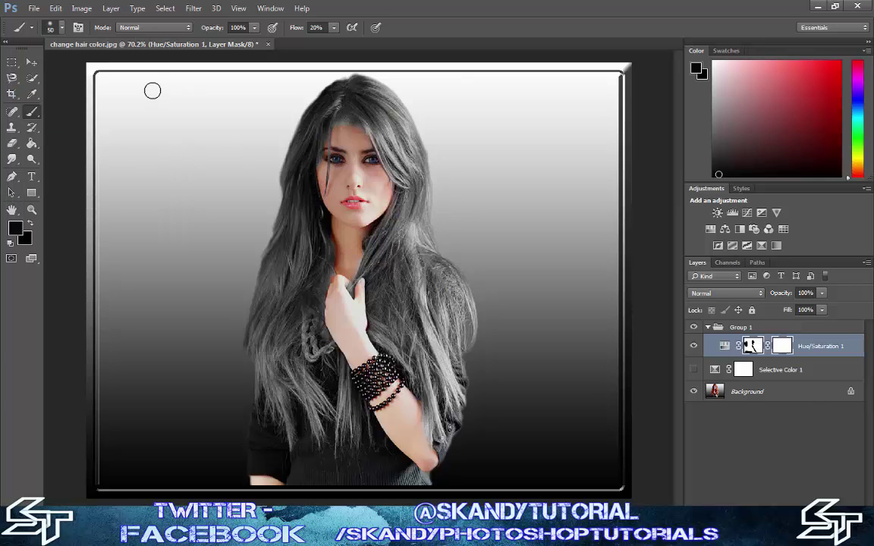
Restore skin tone along the forehead hairline with a 45 px brush
key(bracketright)
key(bracketright)
key(bracketright)
key(bracketright)
scroll(352, 144, up, 5)
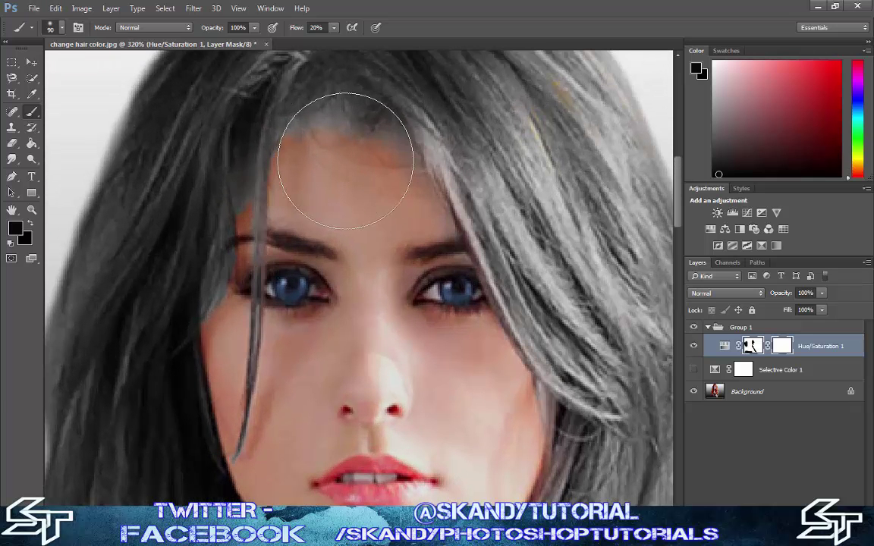
key(bracketleft)
key(bracketleft)
key(bracketleft)
key(bracketleft)
key(bracketleft)
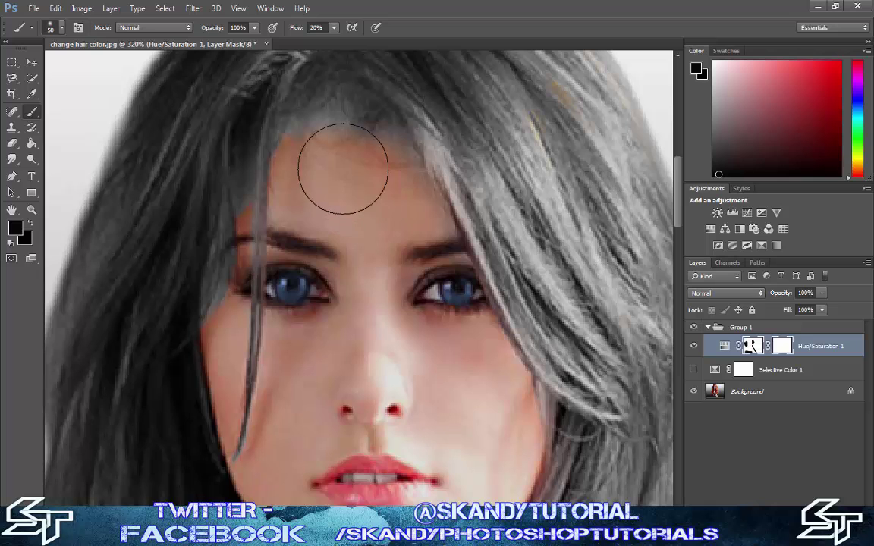
mouse_move(331, 147)
mouse_down()
mouse_move(298, 145)
mouse_move(299, 160)
mouse_move(340, 148)
mouse_move(353, 166)
mouse_move(402, 181)
mouse_move(402, 197)
mouse_move(354, 148)
mouse_move(312, 143)
mouse_move(321, 154)
mouse_move(312, 165)
mouse_move(345, 132)
mouse_move(355, 148)
mouse_move(381, 144)
mouse_move(310, 248)
mouse_move(257, 217)
mouse_up()
With a 30 px brush, restore original colour along the fingers, hair edge and finger gaps
key(bracketleft)
key(bracketleft)
key(bracketleft)
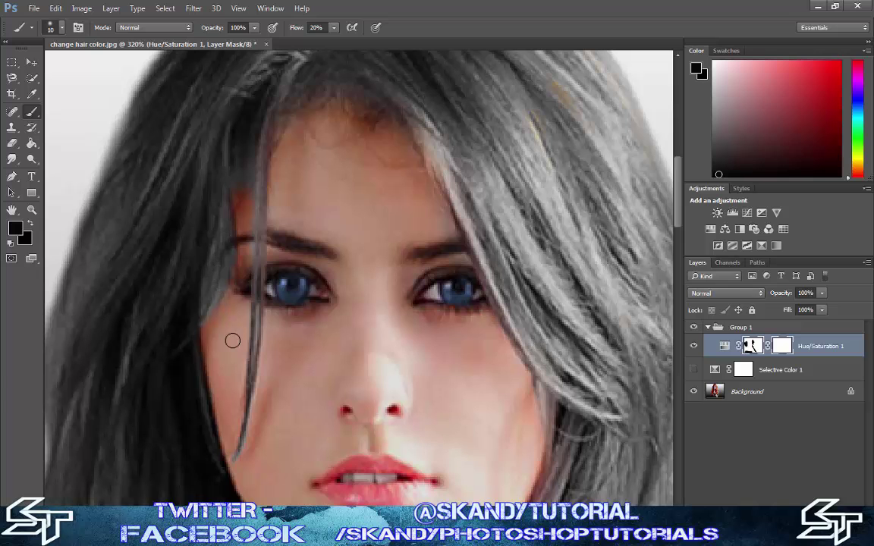
scroll(236, 335, down, 5)
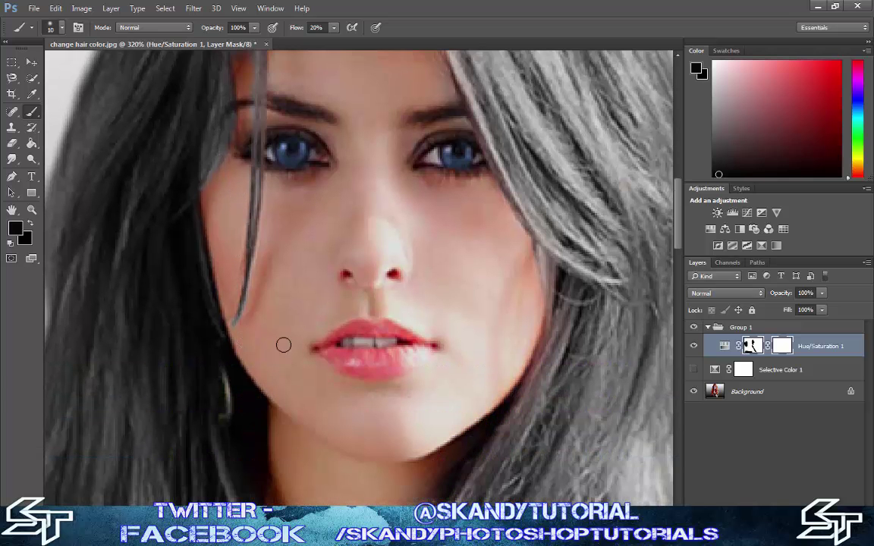
scroll(514, 269, up, 3)
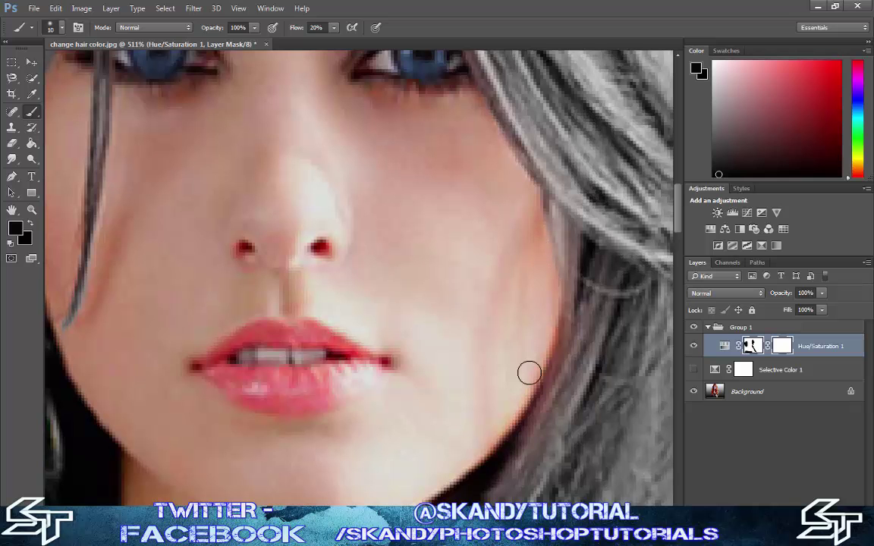
scroll(343, 371, down, 1)
scroll(347, 364, down, 4)
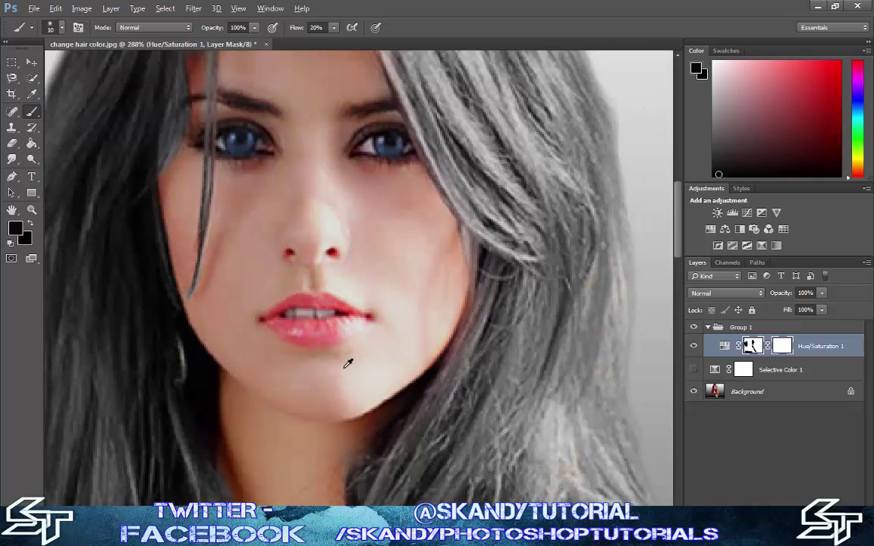
scroll(346, 365, down, 3)
scroll(344, 368, up, 2)
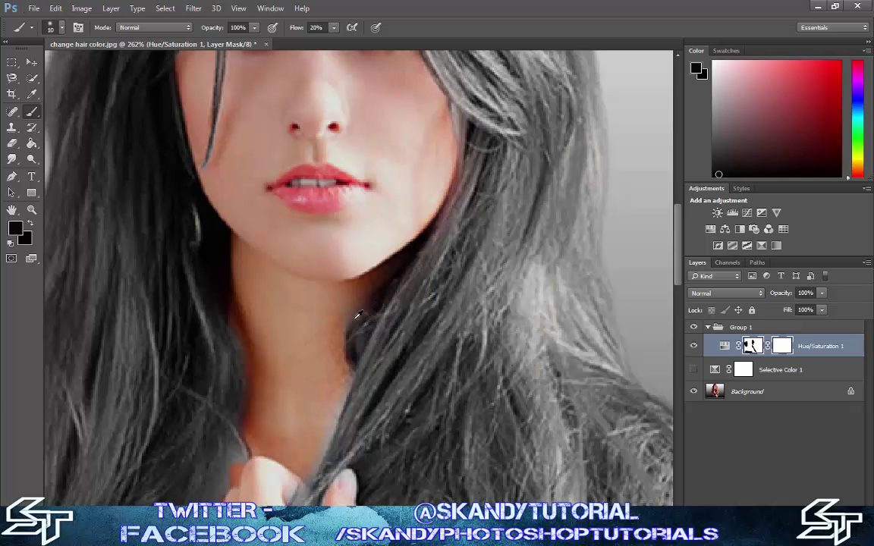
scroll(355, 312, up, 6)
scroll(327, 311, down, 7)
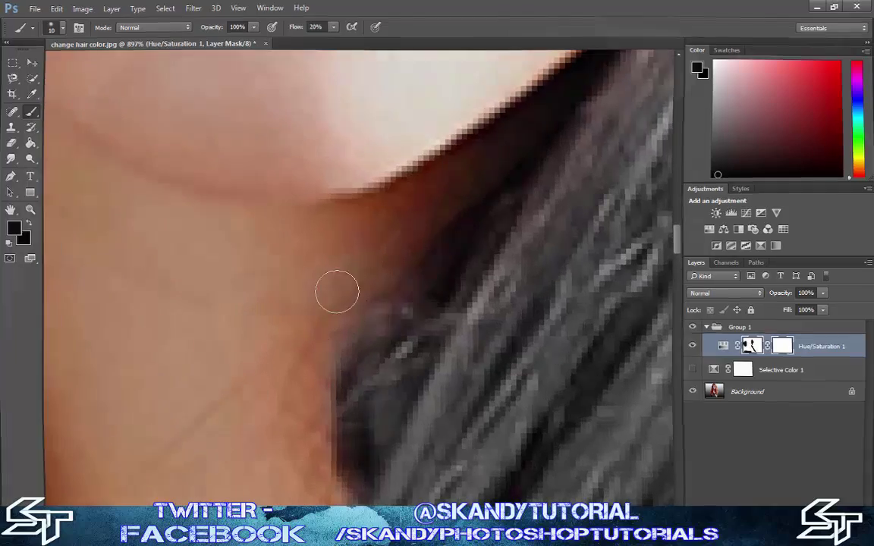
scroll(546, 280, up, 5)
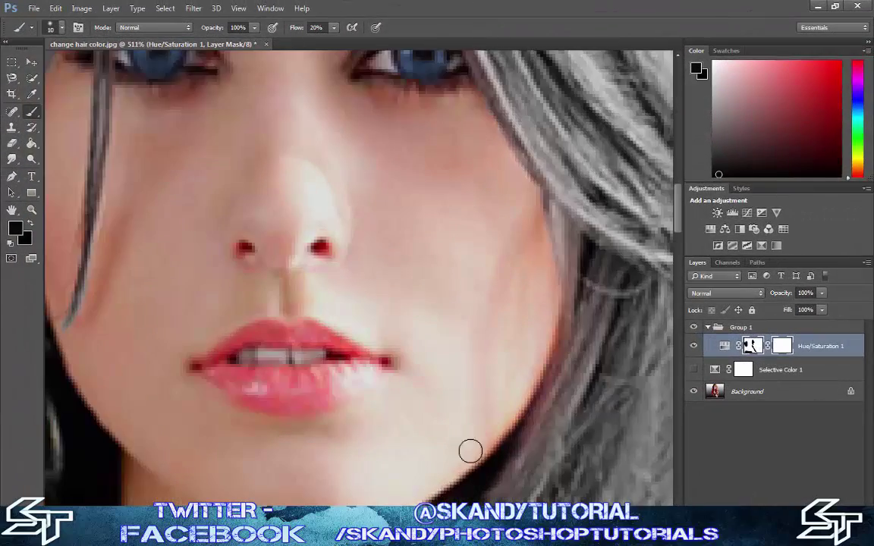
scroll(341, 365, down, 4)
scroll(387, 268, up, 2)
scroll(364, 375, up, 4)
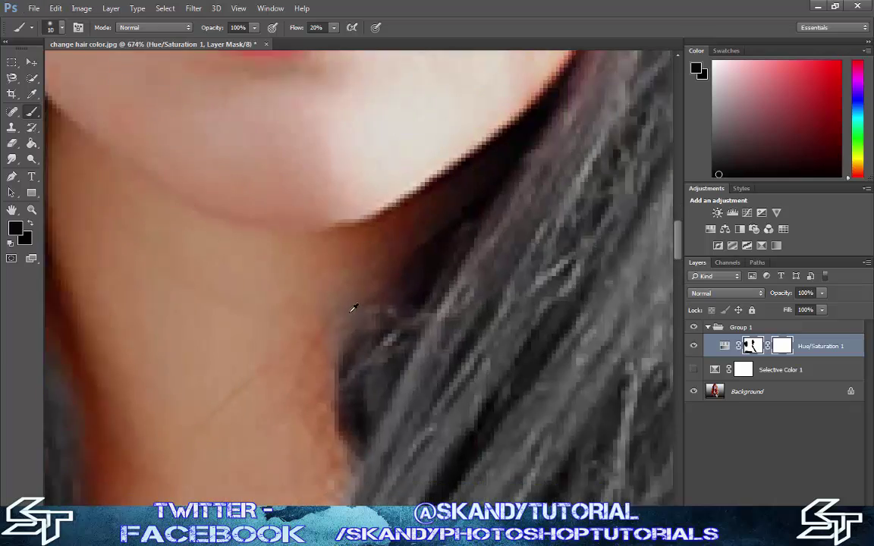
scroll(349, 260, down, 1)
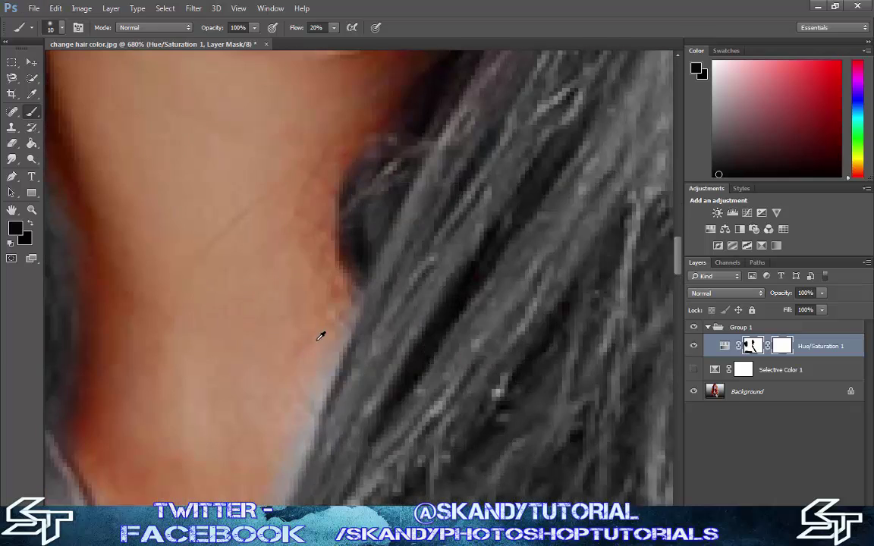
scroll(295, 445, down, 3)
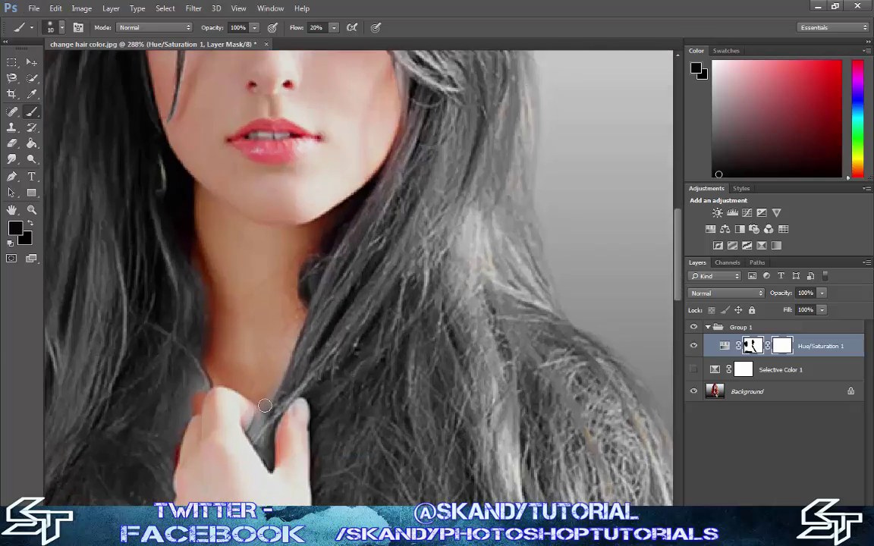
scroll(289, 362, up, 3)
scroll(185, 416, up, 1)
scroll(208, 396, up, 1)
mouse_move(208, 396)
mouse_down()
mouse_move(244, 370)
mouse_move(239, 386)
mouse_move(230, 373)
mouse_move(197, 365)
mouse_up()
scroll(197, 365, down, 2)
scroll(270, 394, up, 2)
drag(273, 399, 264, 367)
scroll(267, 352, down, 2)
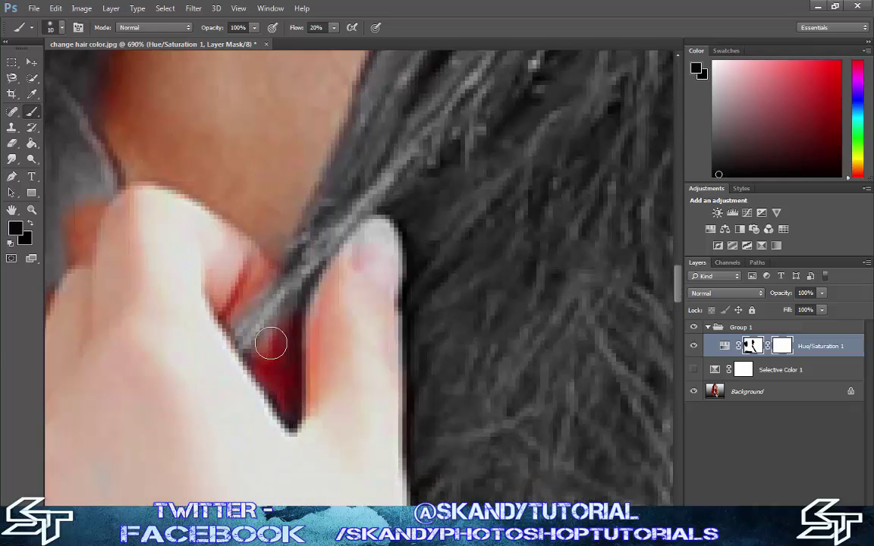
scroll(270, 414, down, 3)
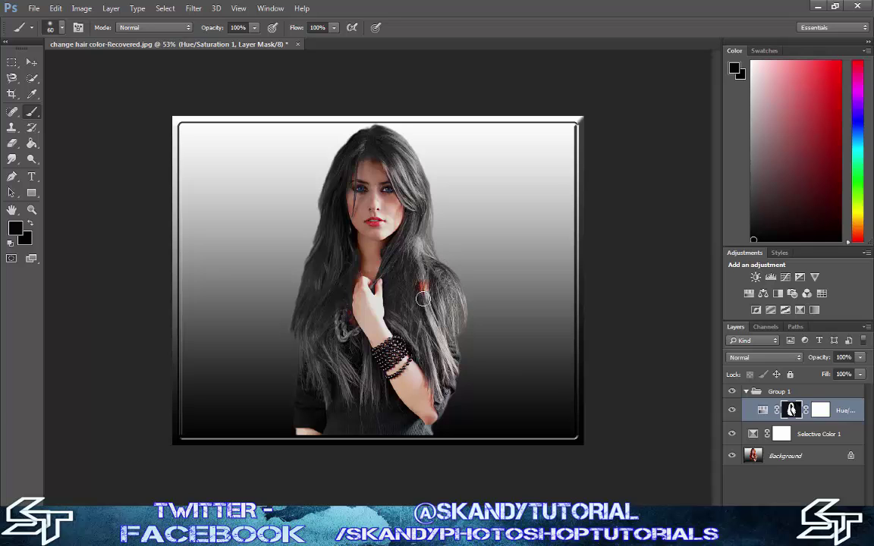
Undo the stray red strokes beside the hand and make white the painting colour
mouse_move(433, 308)
mouse_down()
mouse_move(399, 289)
mouse_move(411, 280)
mouse_up()
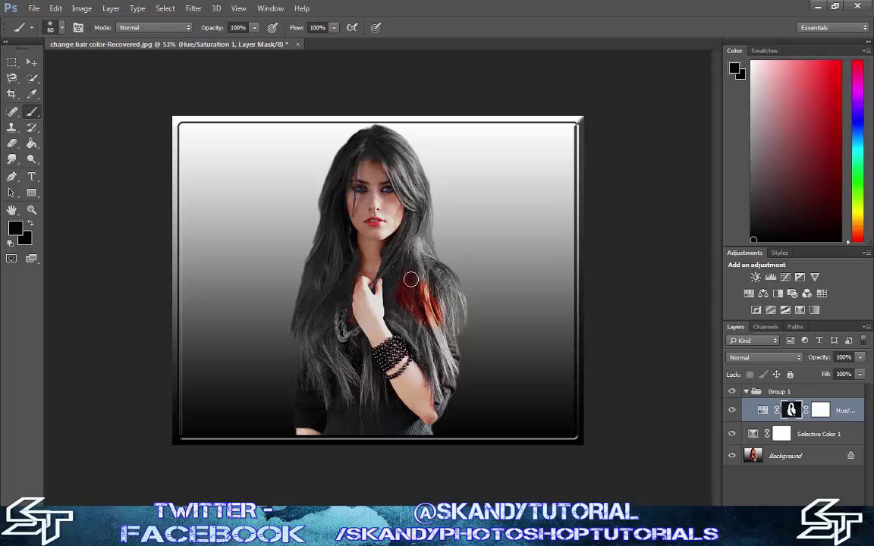
key(ctrl+alt+z)
key(ctrl+alt+z)
key(ctrl+alt+z)
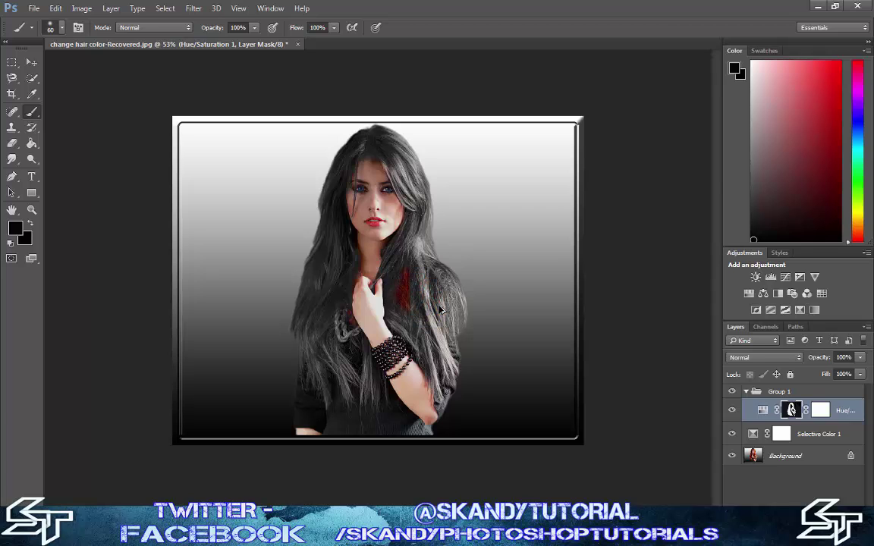
key(d)
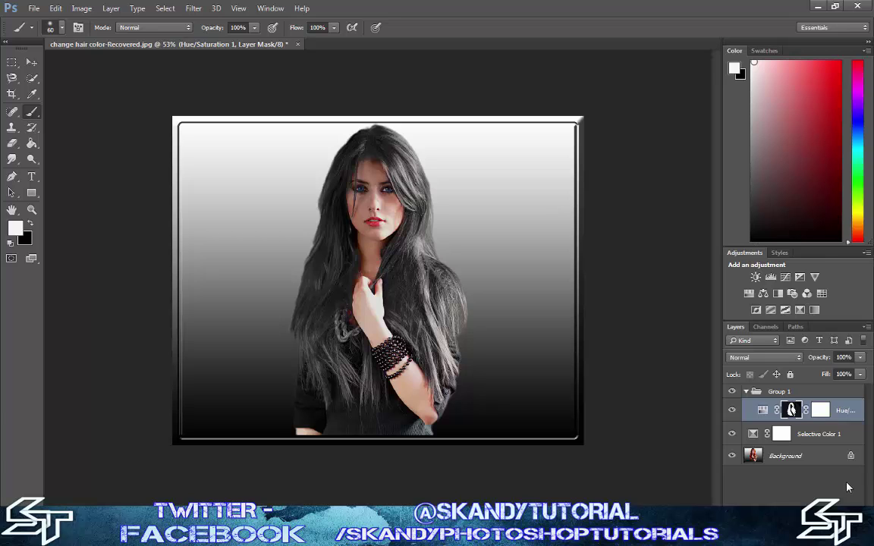
Add a Curves adjustment layer and pull the midtones down to darken the hair
click(789, 531)
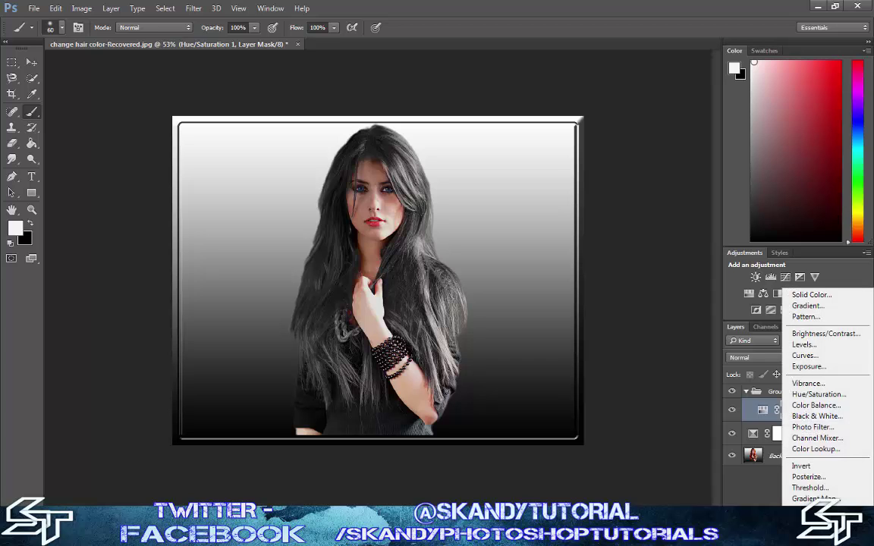
click(804, 355)
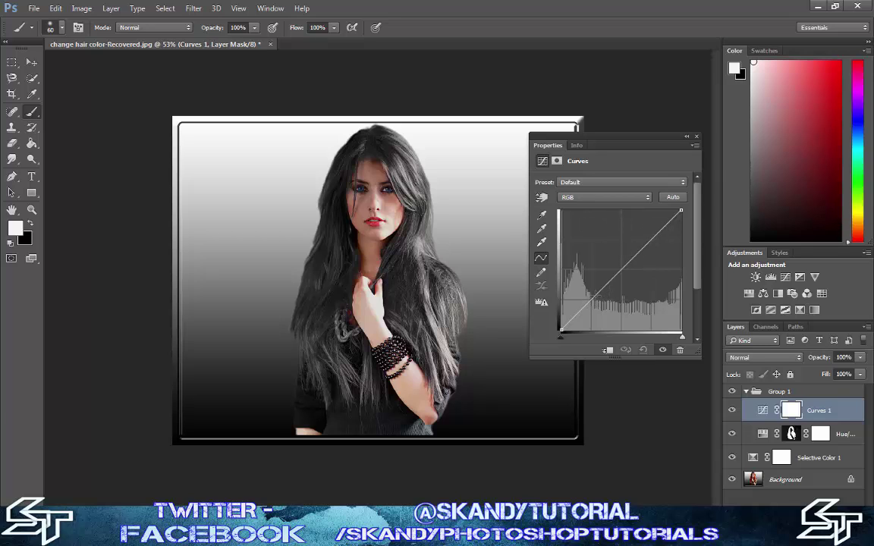
click(597, 293)
drag(597, 294, 616, 302)
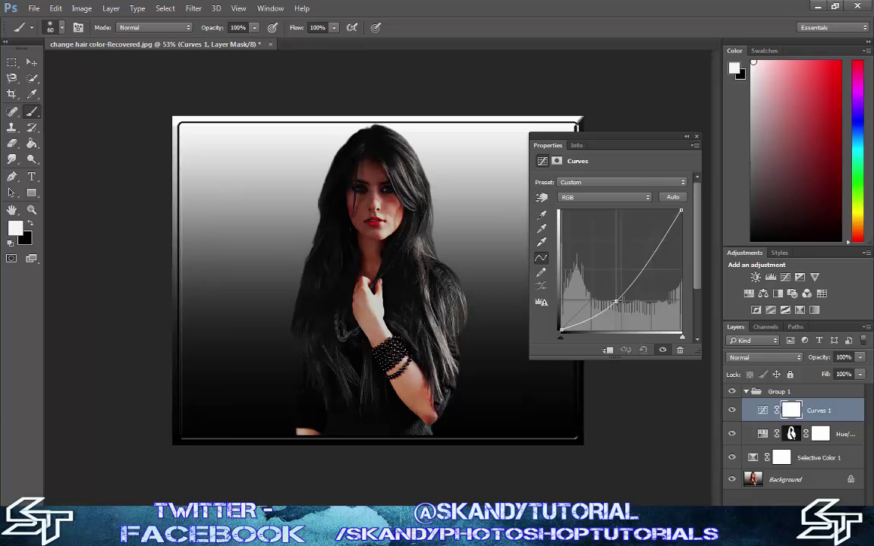
Raise the upper curve point for stronger contrast, then select the Hue/Saturation 1 mask
drag(661, 241, 662, 236)
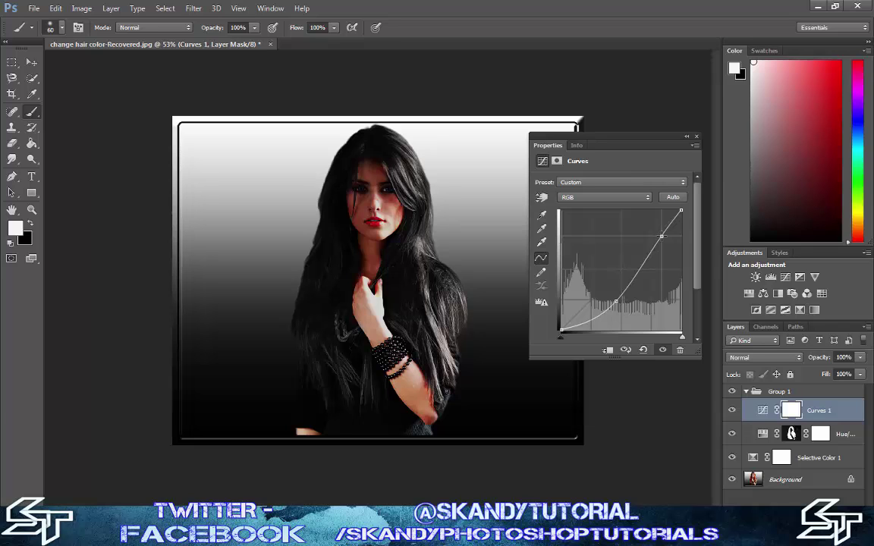
drag(661, 235, 655, 235)
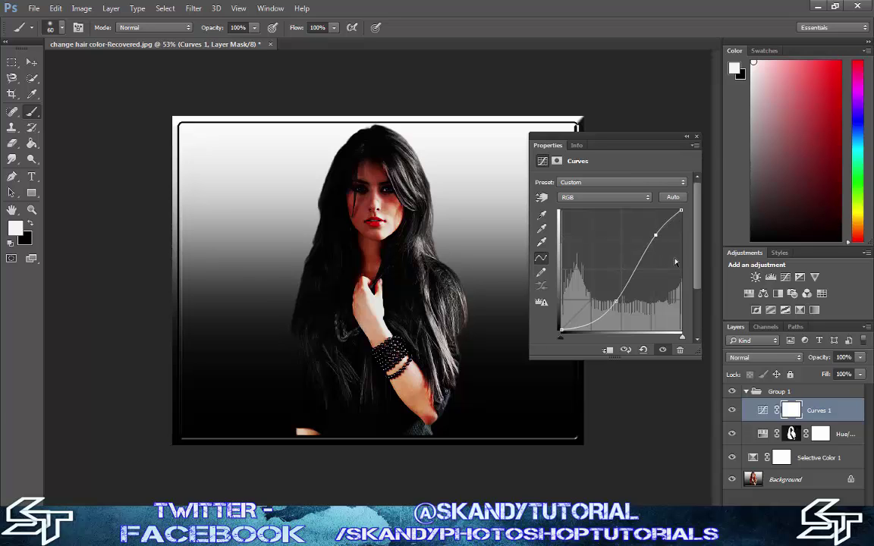
click(697, 137)
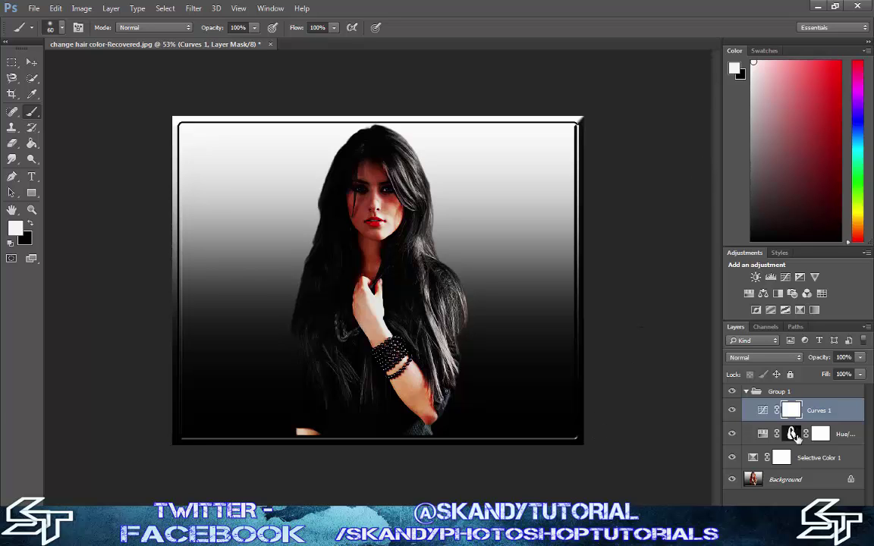
click(793, 434)
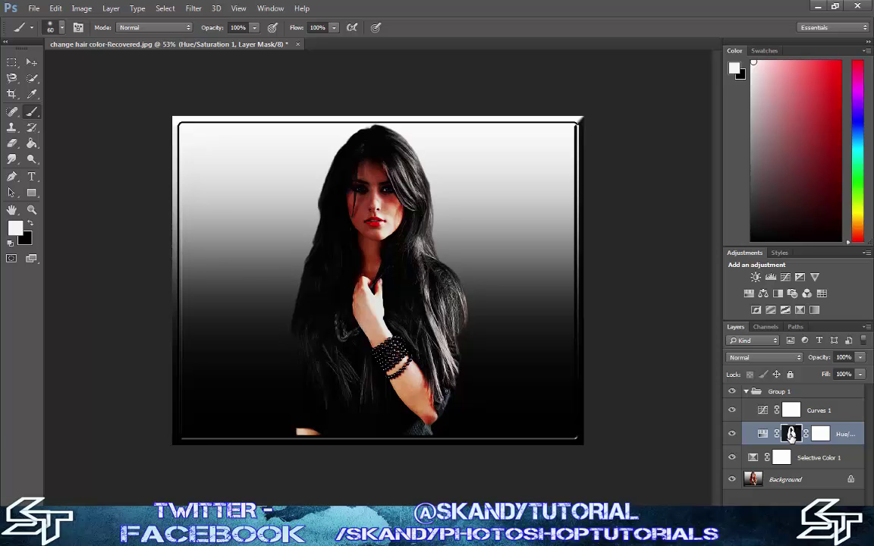
Copy the Hue/Saturation 1 hair mask onto Curves 1, replacing the existing Curves 1 mask
drag(792, 434, 795, 410)
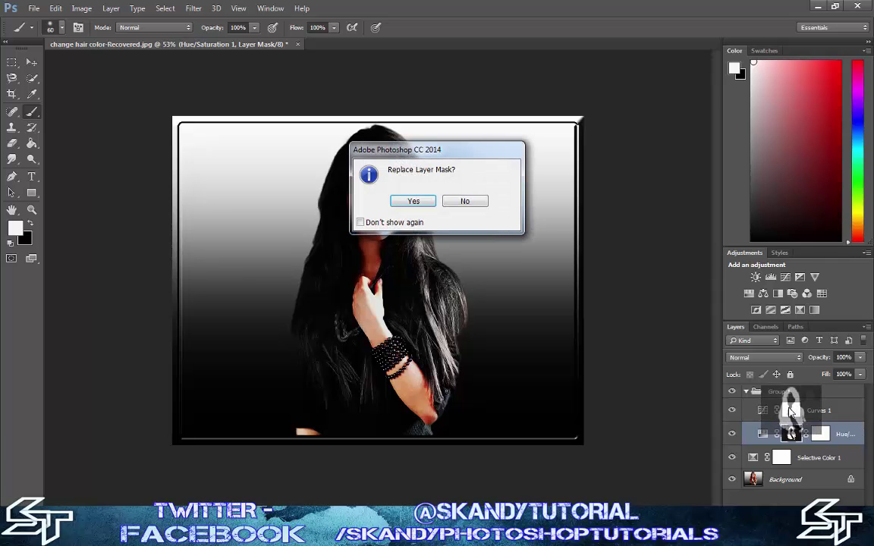
click(414, 201)
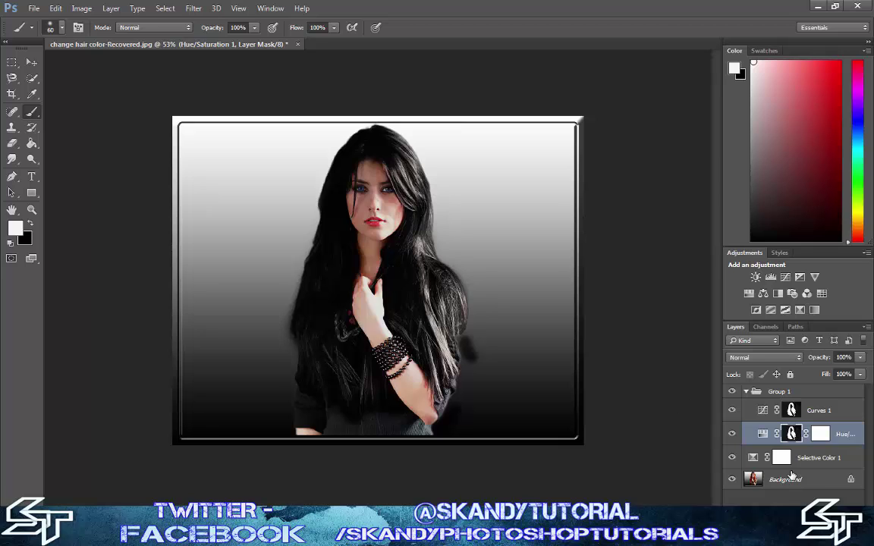
Add a new empty Layer 1 and set its blend mode to Hard Mix
key(ctrl+shift+alt+n)
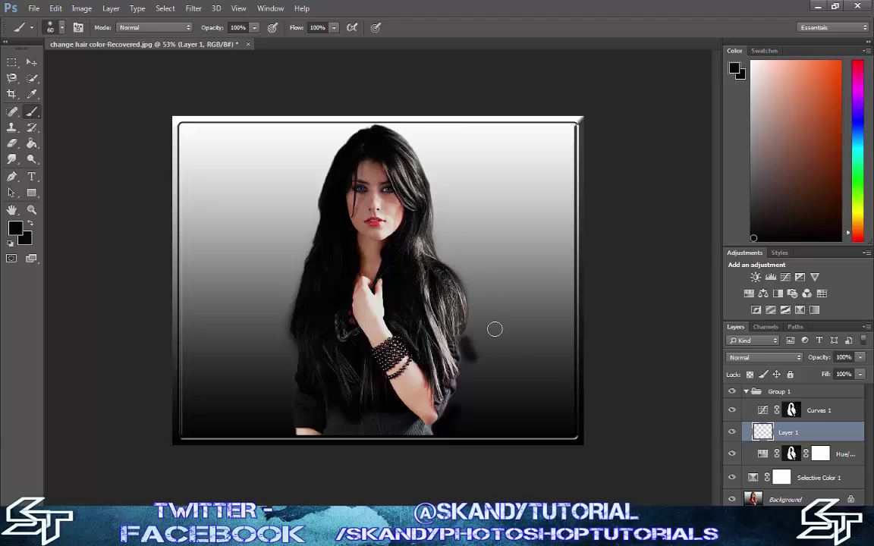
click(776, 361)
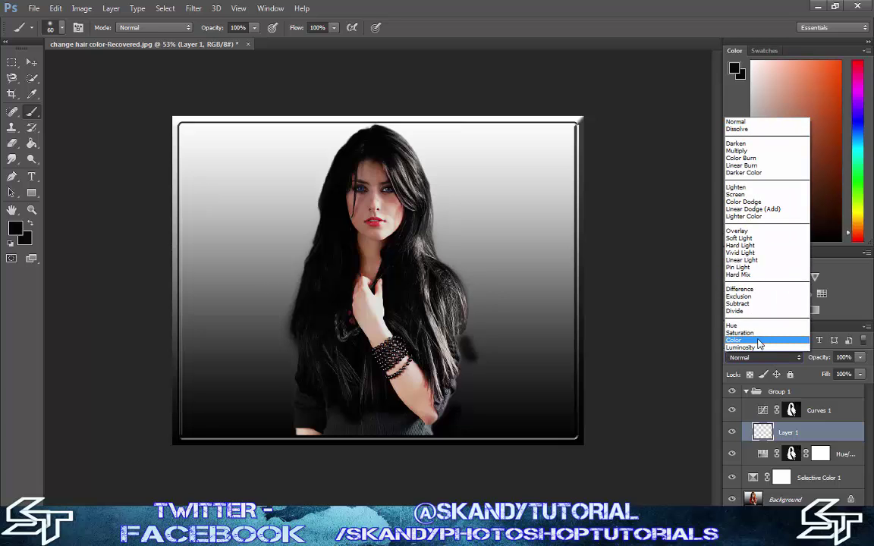
click(759, 341)
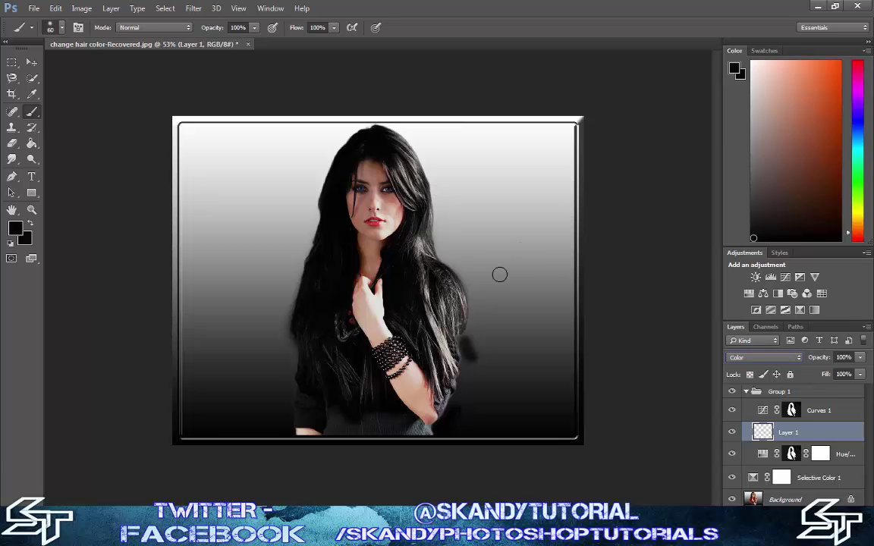
key(alt+shift+l)
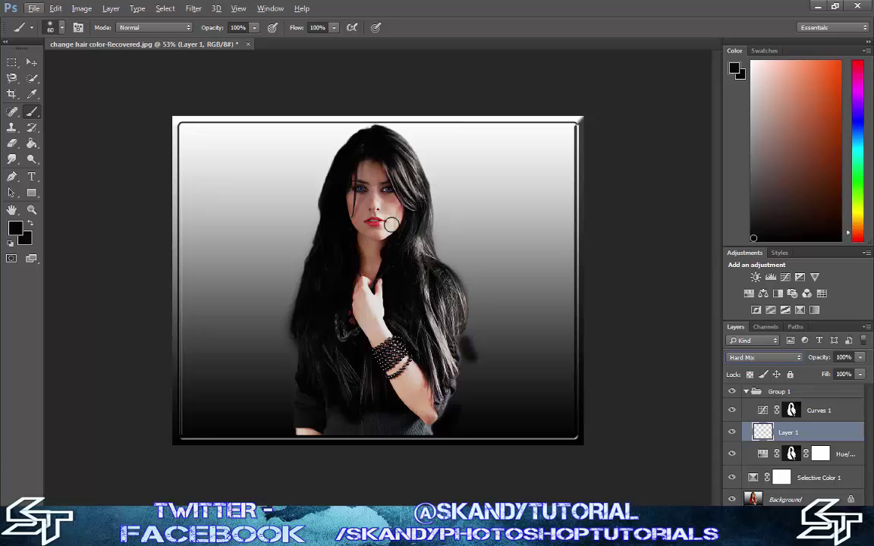
Sample a skin tone from the face, lighten it, and dab it over the dark spot by the hand
alt+click(386, 204)
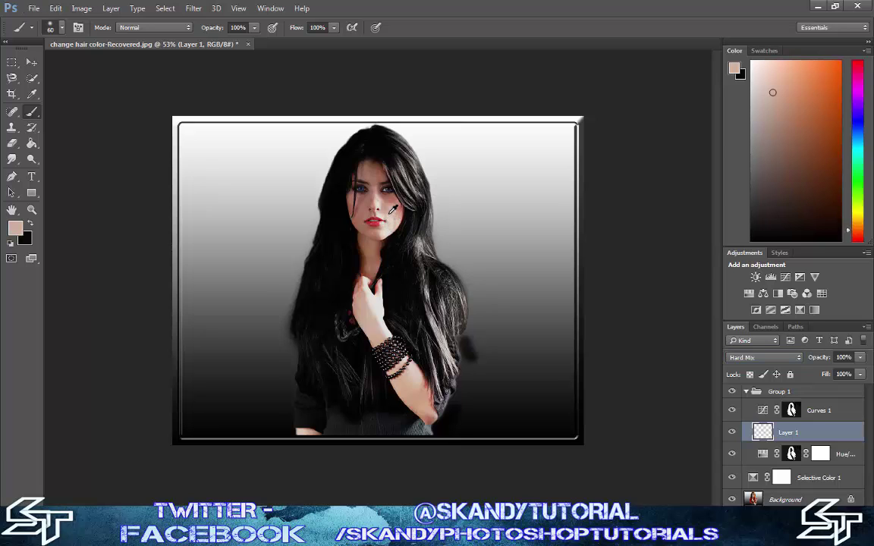
alt+click(389, 203)
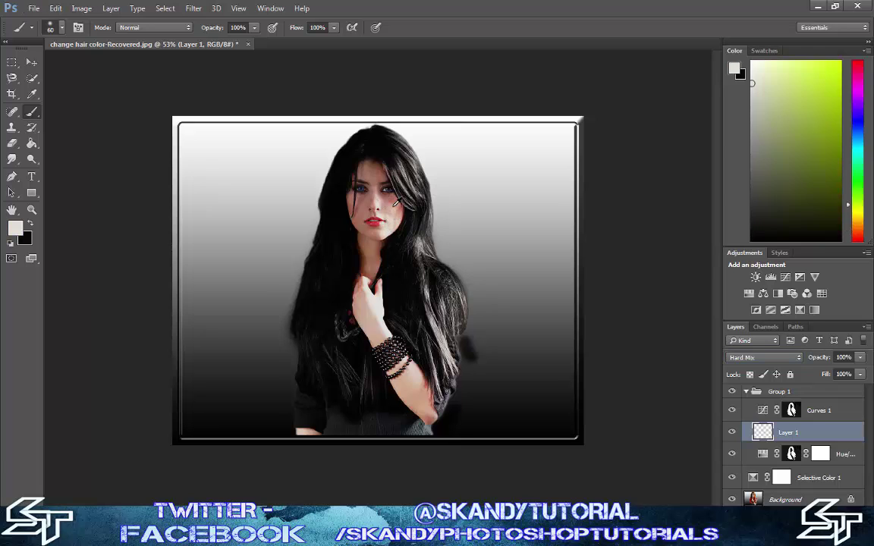
click(771, 71)
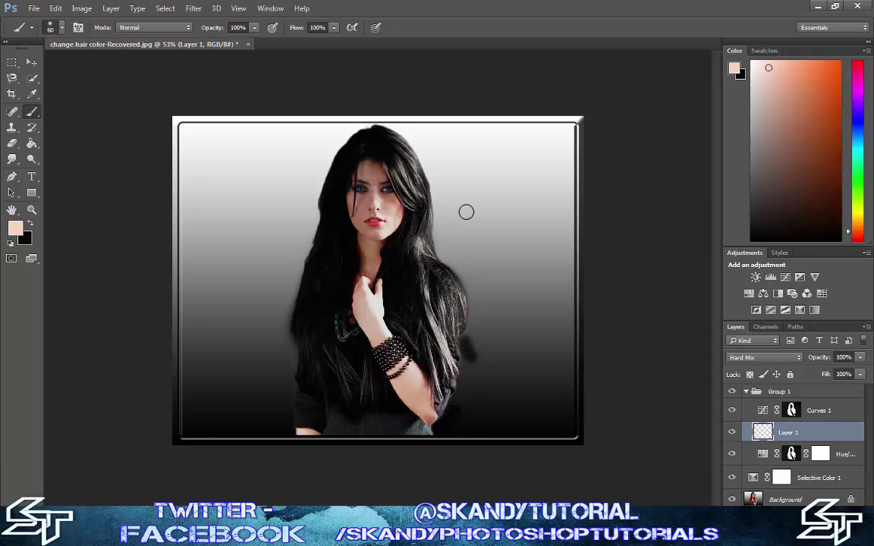
scroll(381, 213, up, 5)
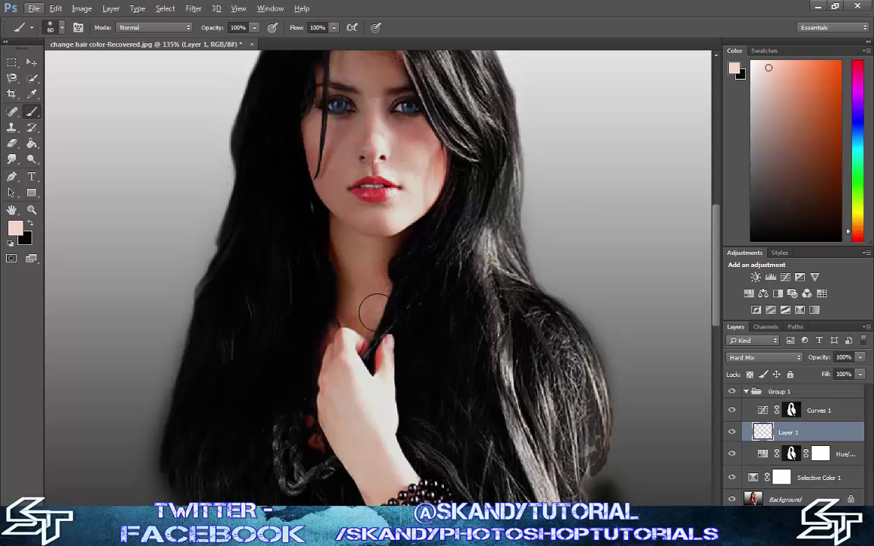
scroll(376, 355, up, 4)
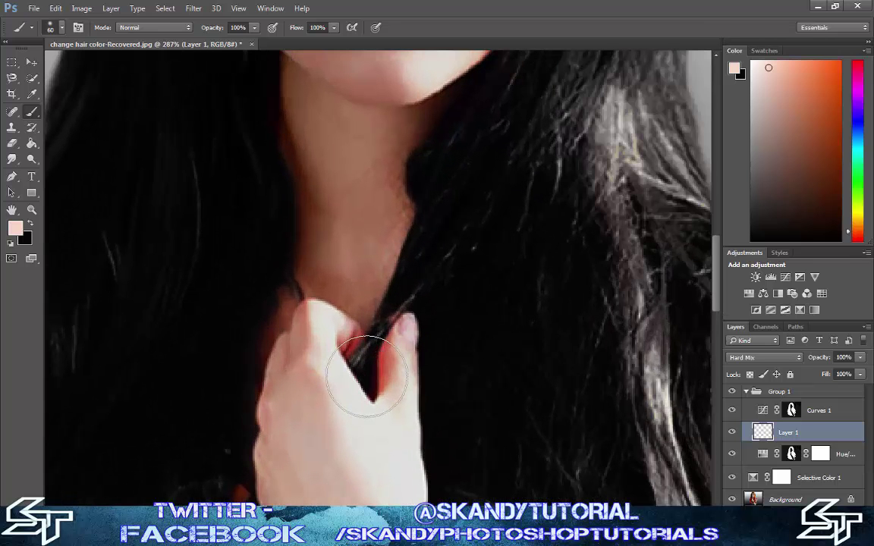
key(bracketleft)
key(bracketleft)
key(bracketleft)
key(bracketleft)
key(bracketleft)
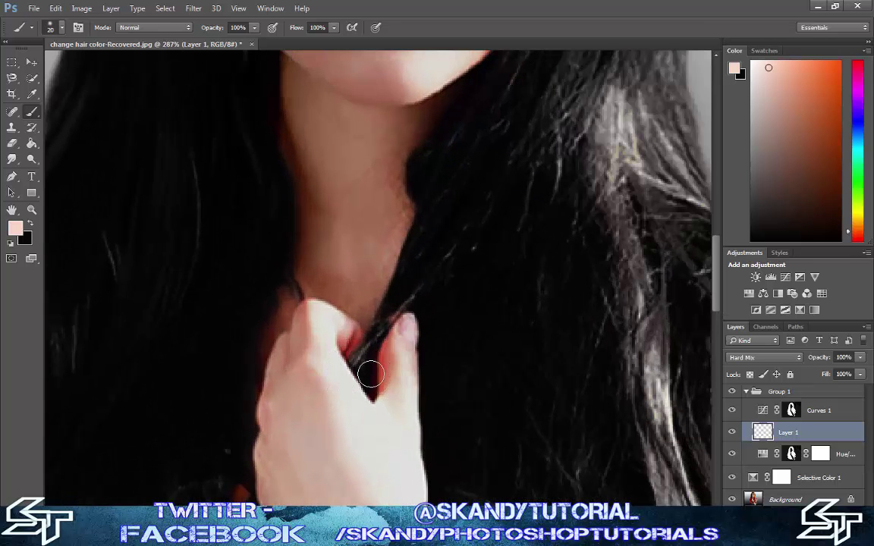
key(bracketleft)
click(362, 366)
Switch Layer 1 to the Color blend mode and shrink the brush further for the cheek
click(789, 360)
click(690, 313)
scroll(413, 337, down, 5)
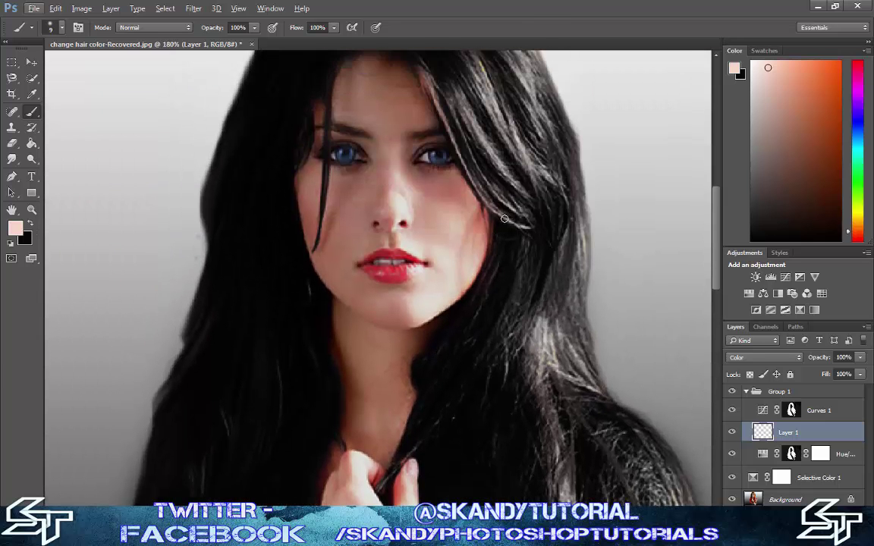
scroll(458, 199, up, 4)
scroll(483, 241, up, 3)
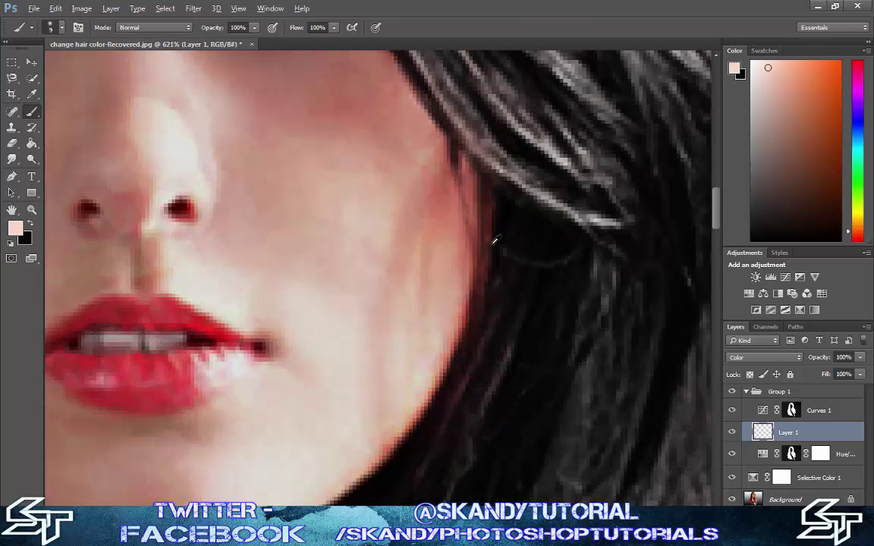
key(bracketleft)
key(bracketleft)
key(bracketleft)
scroll(472, 263, down, 6)
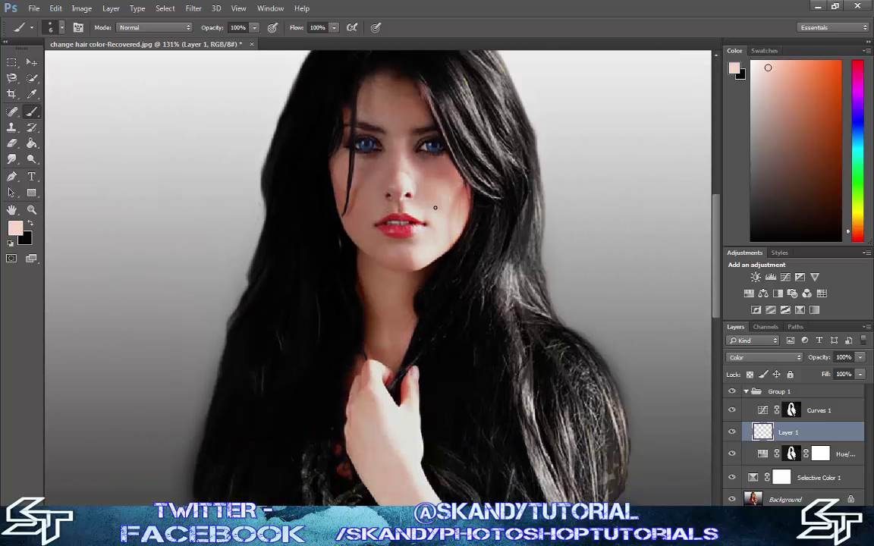
scroll(436, 207, down, 4)
scroll(561, 402, down, 2)
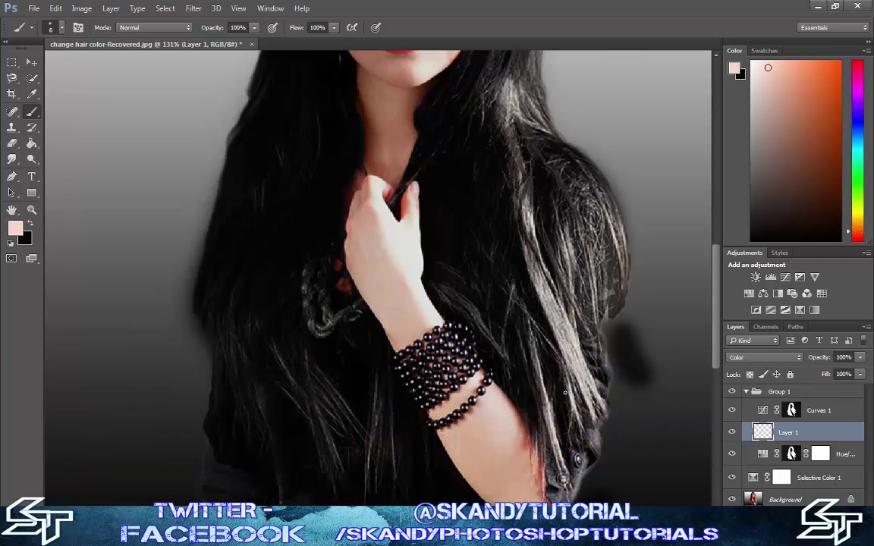
scroll(458, 414, down, 2)
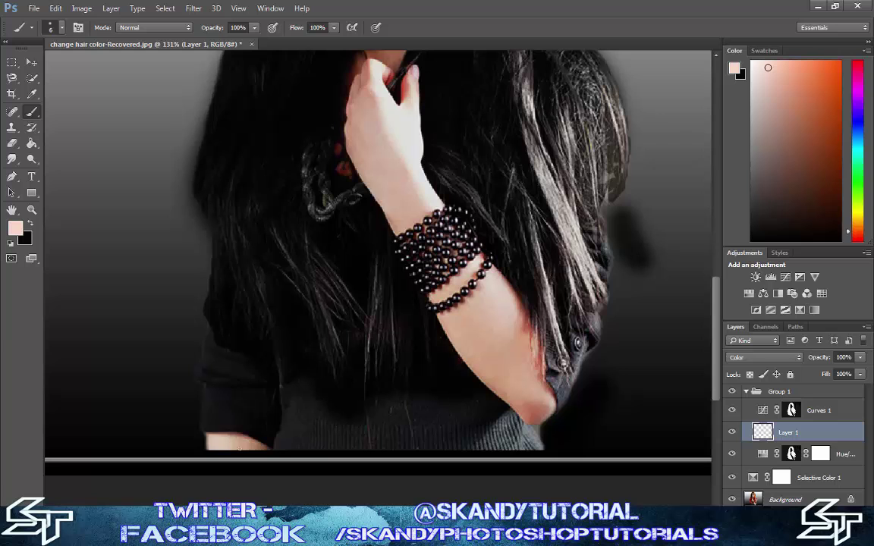
scroll(277, 296, up, 3)
scroll(309, 287, down, 5)
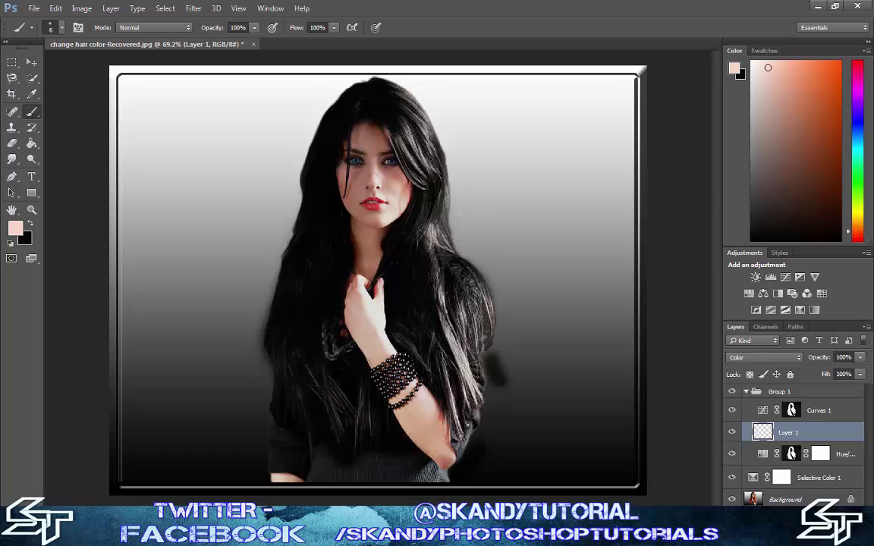
Add Layer 2 with white as the paint colour and split its Underlying Layer black point to 53/255
key(ctrl+shift+alt+n)
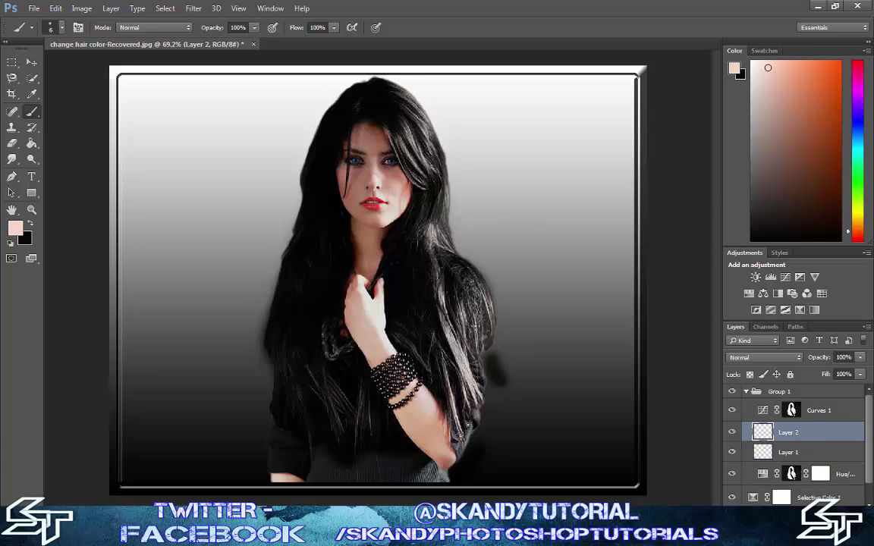
click(752, 61)
double_click(771, 438)
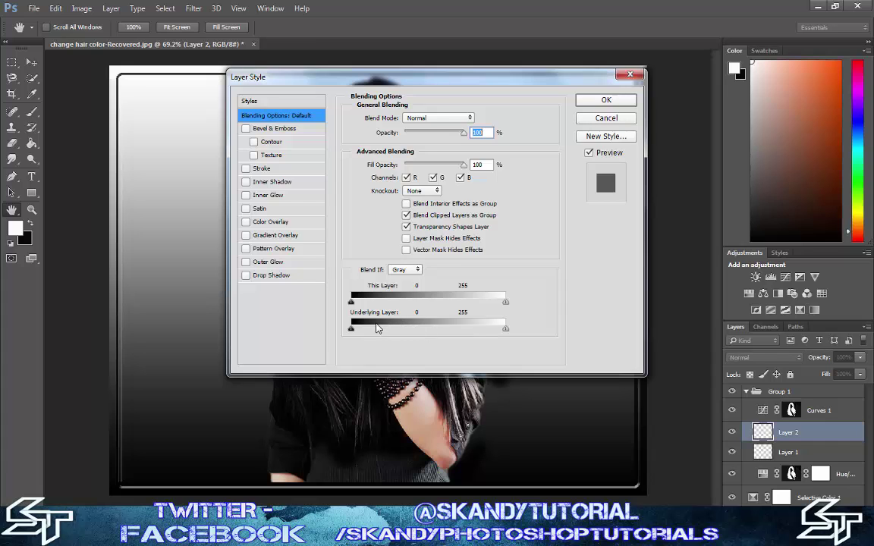
key(alt)
drag(353, 334, 465, 336)
drag(543, 78, 796, 18)
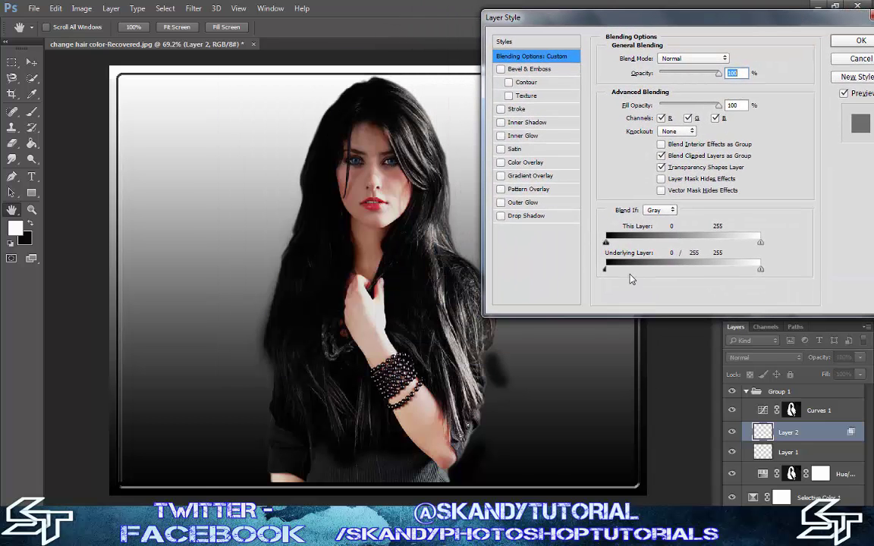
drag(605, 271, 629, 274)
drag(670, 18, 617, 25)
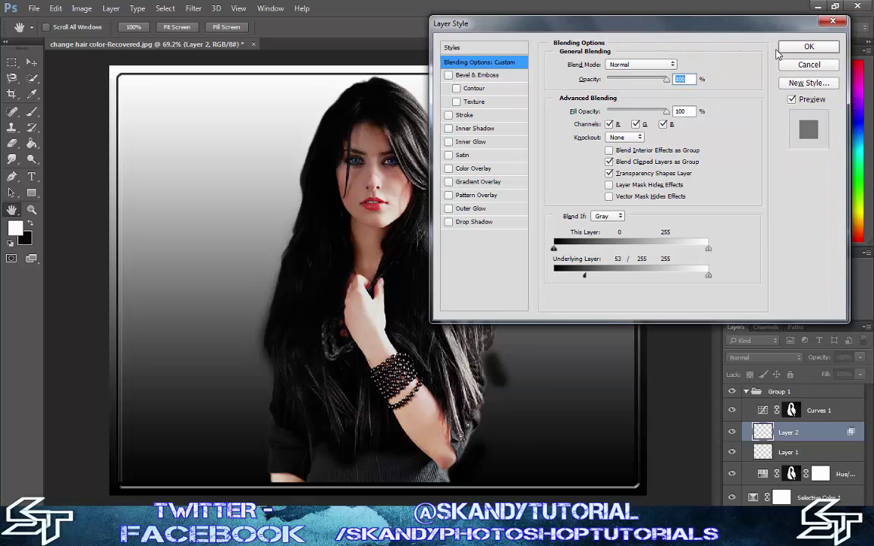
click(807, 47)
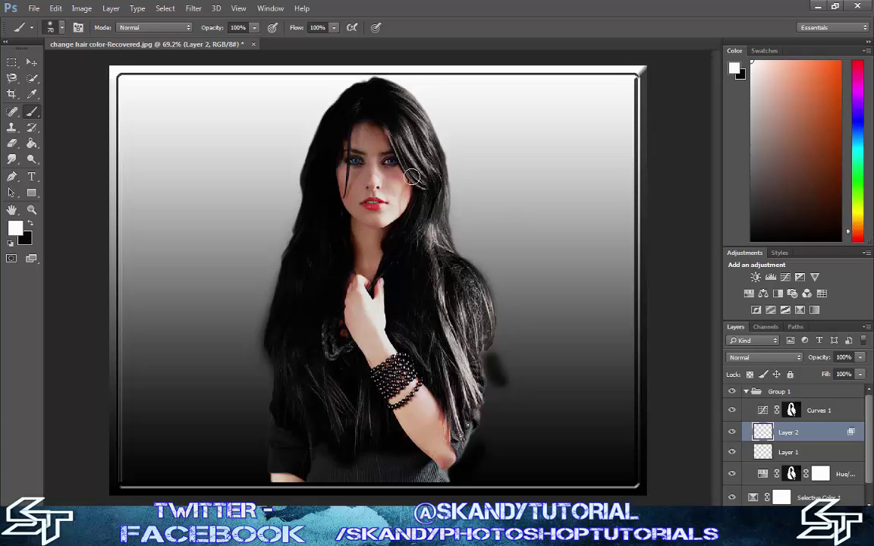
With a size-50 brush, paint white highlights on strands beside the face and on the lower right hair
key(bracketright)
key(bracketleft)
key(bracketleft)
key(bracketleft)
mouse_move(411, 136)
mouse_down()
mouse_move(440, 214)
mouse_move(434, 271)
mouse_up()
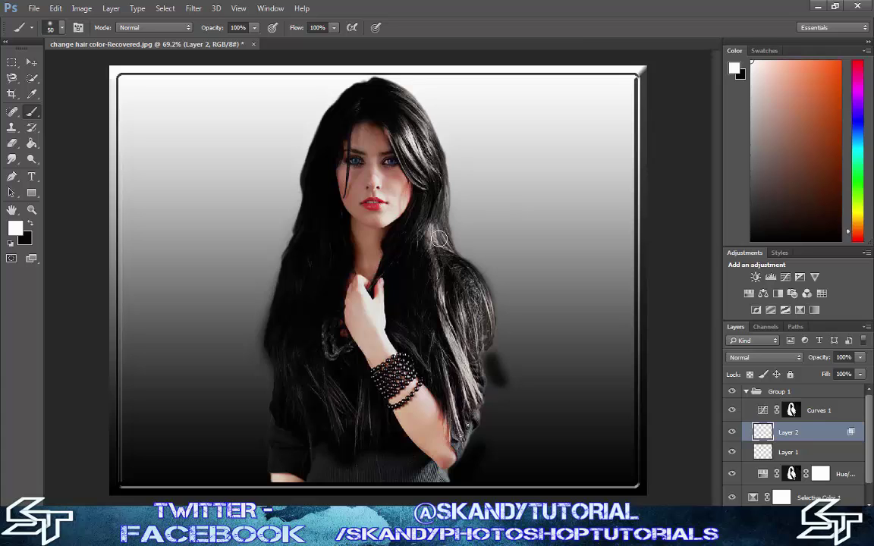
mouse_move(471, 366)
mouse_down()
mouse_move(454, 327)
mouse_move(456, 407)
mouse_move(481, 302)
mouse_up()
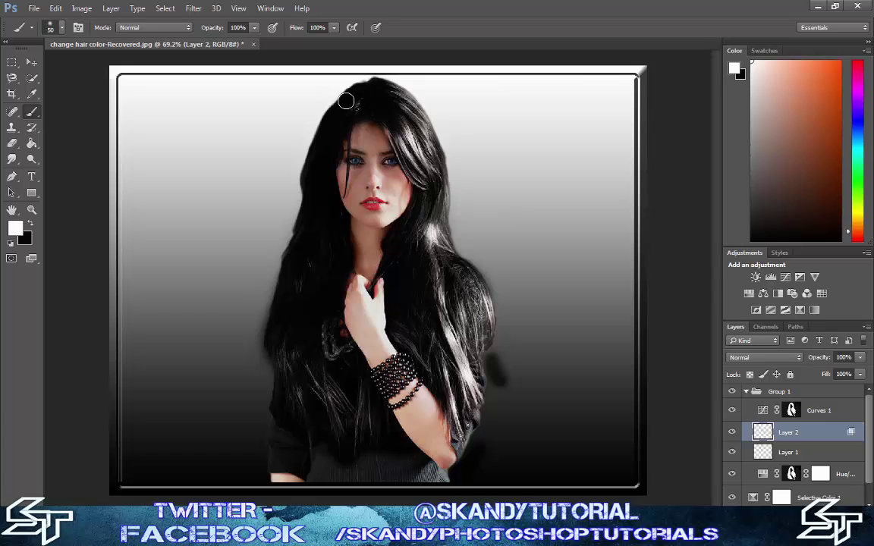
Move Layer 2's split Underlying Layer black slider to 83/255 and confirm the blending options
double_click(764, 433)
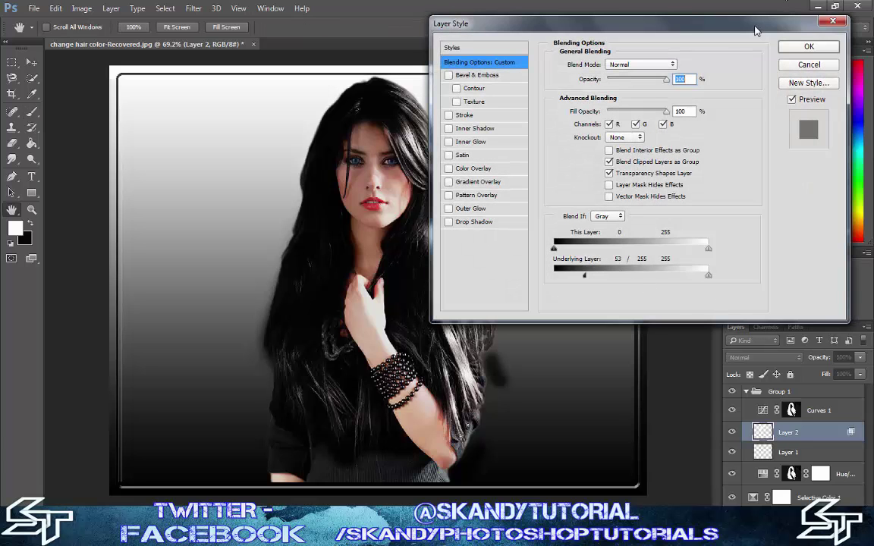
drag(755, 30, 815, 27)
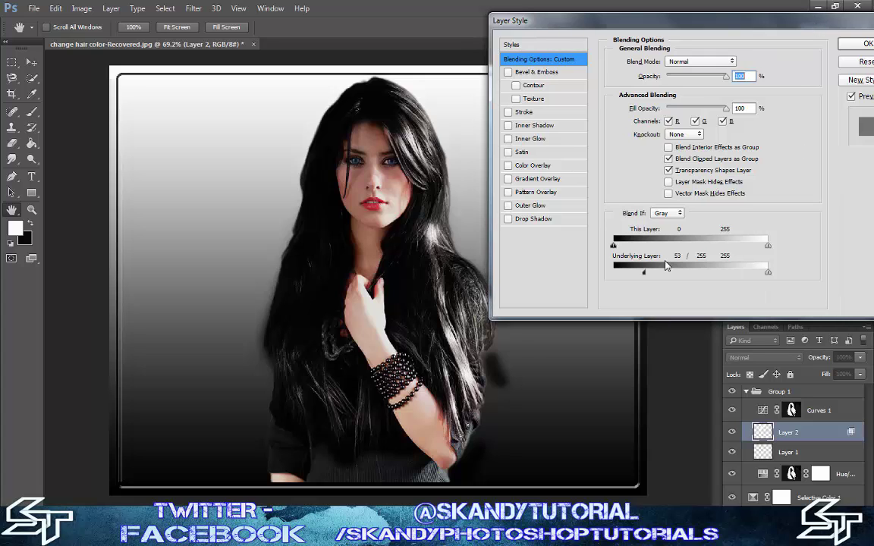
mouse_move(642, 275)
mouse_down()
mouse_move(597, 283)
mouse_move(671, 283)
mouse_move(645, 283)
mouse_move(660, 286)
mouse_up()
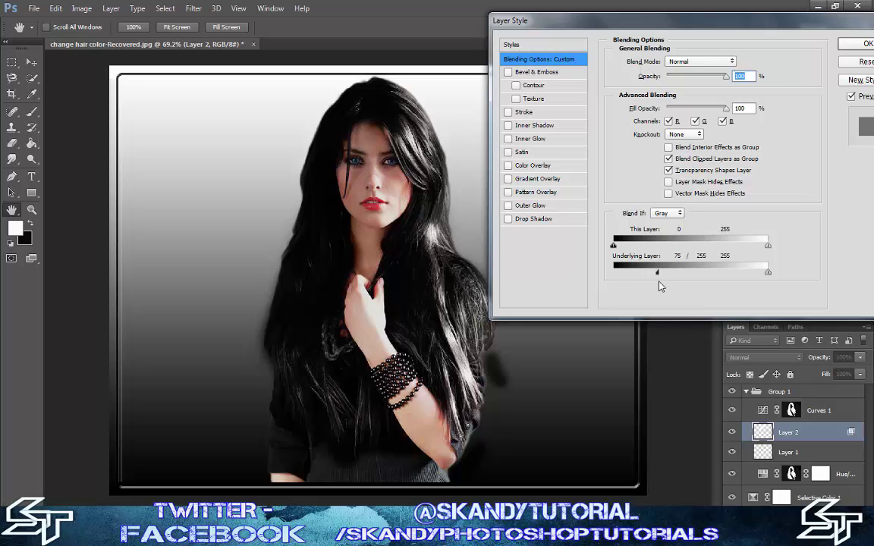
drag(660, 286, 664, 287)
click(860, 44)
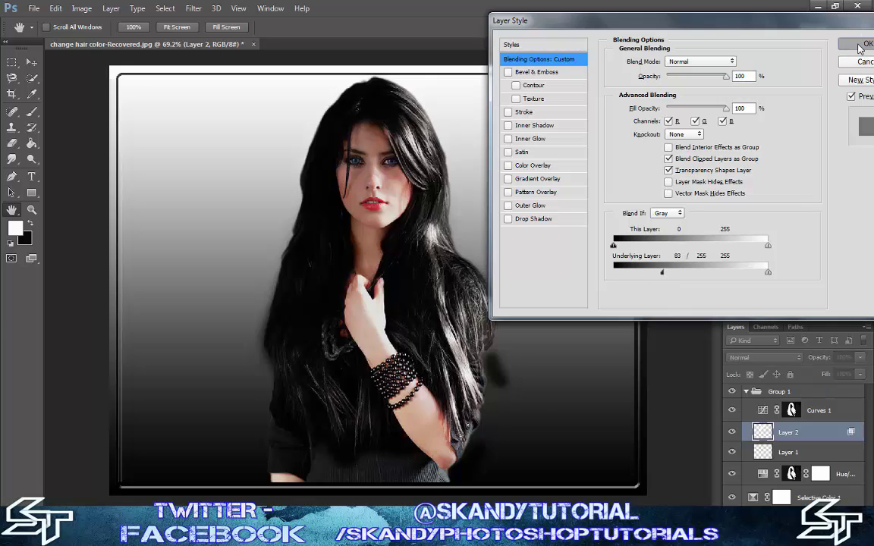
key(b)
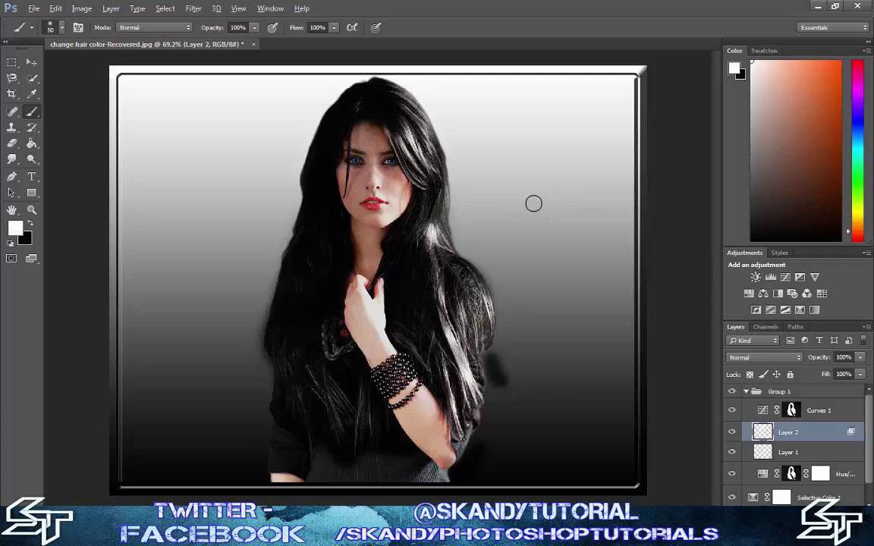
scroll(533, 203, down, 2)
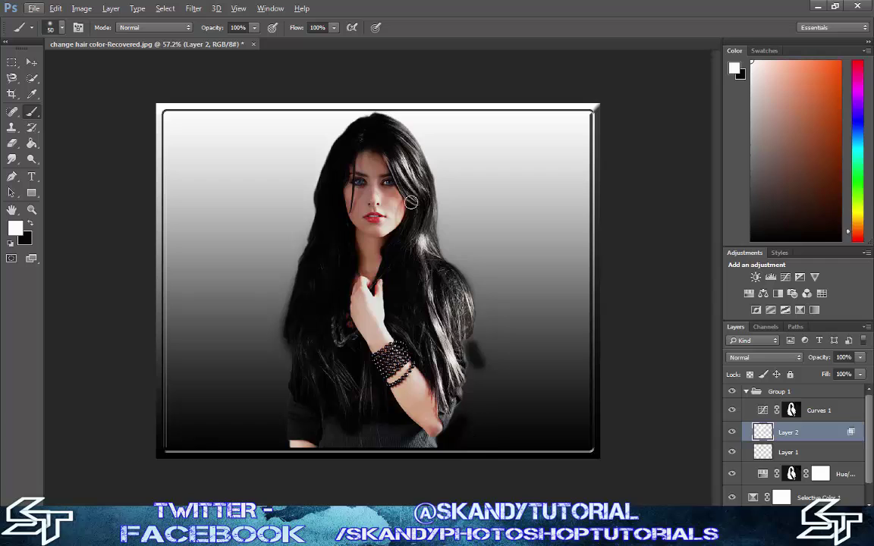
scroll(384, 243, down, 1)
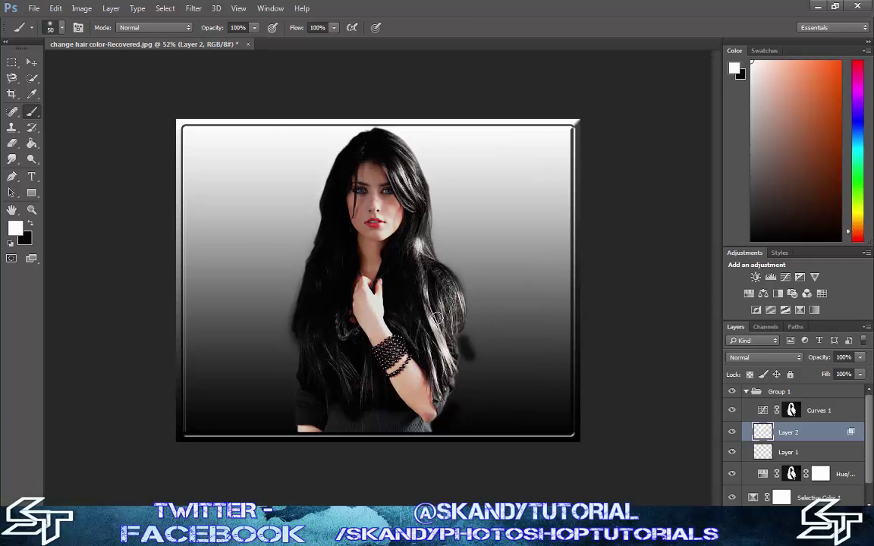